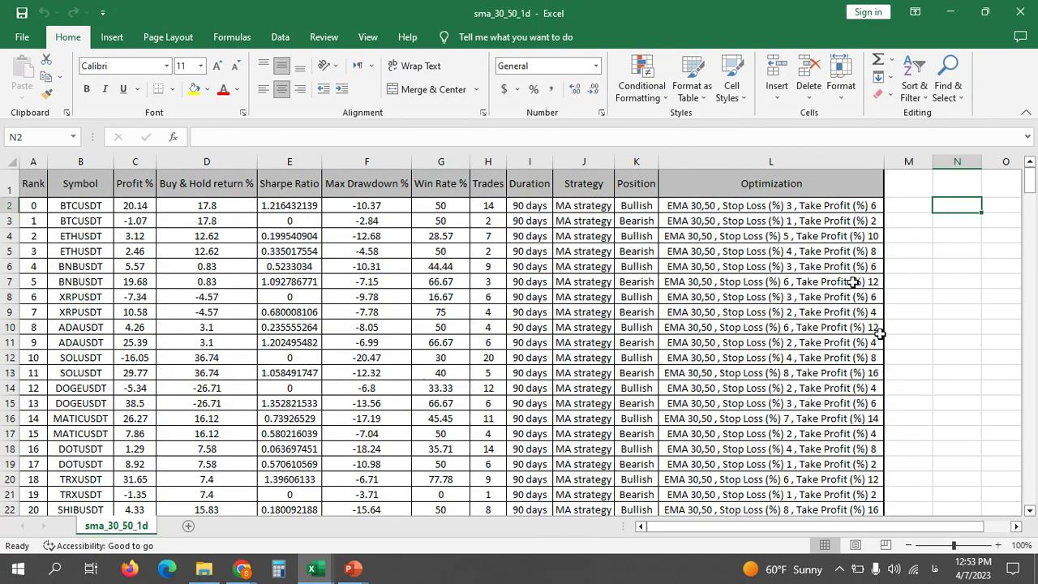
Freeze the header row together with the Rank and Symbol columns, using cell C2 as the split point
scroll(922, 289, "up", 3)
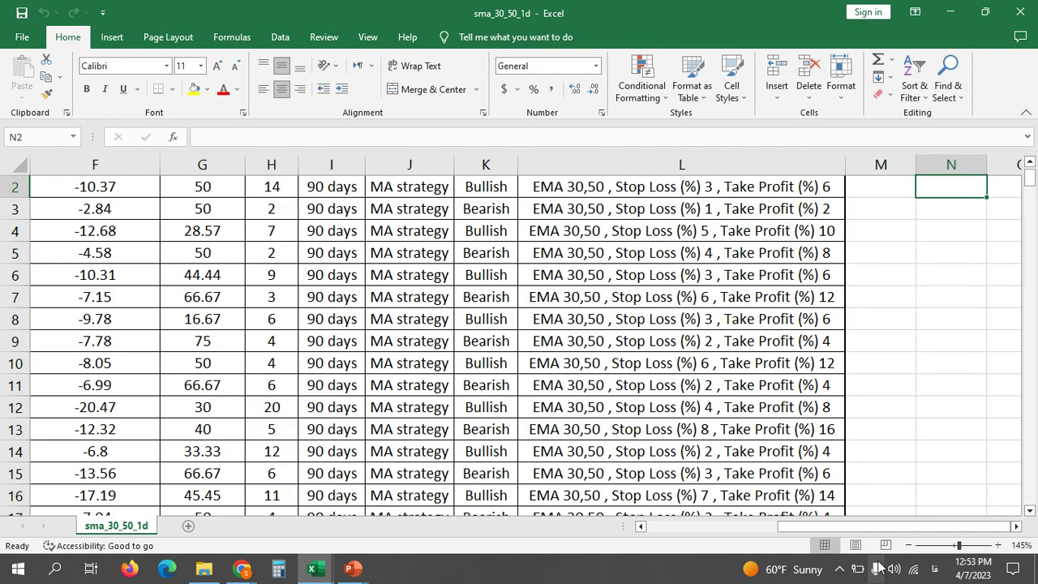
scroll(861, 539, "left", 5)
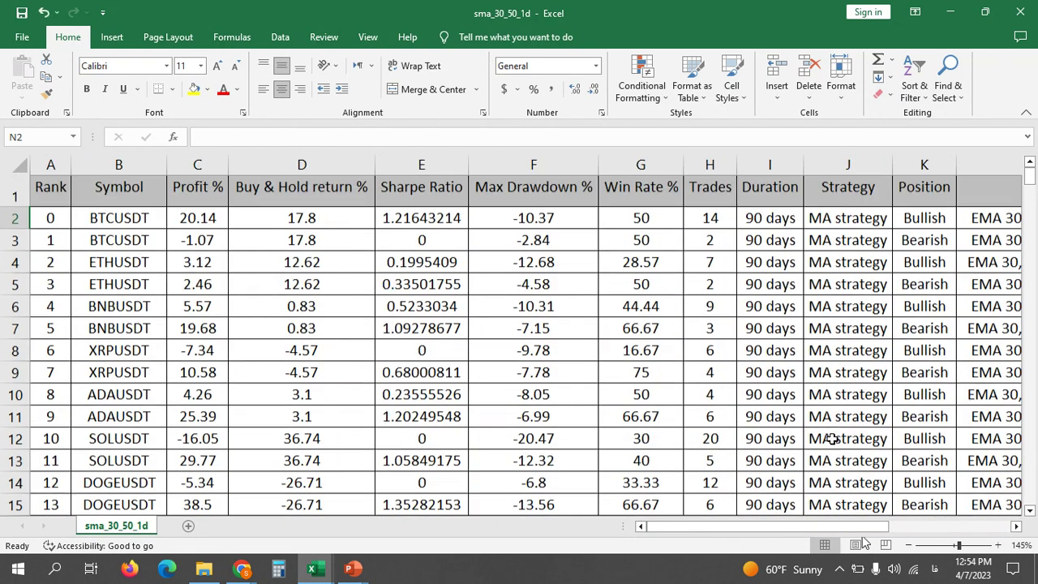
left_click(201, 227)
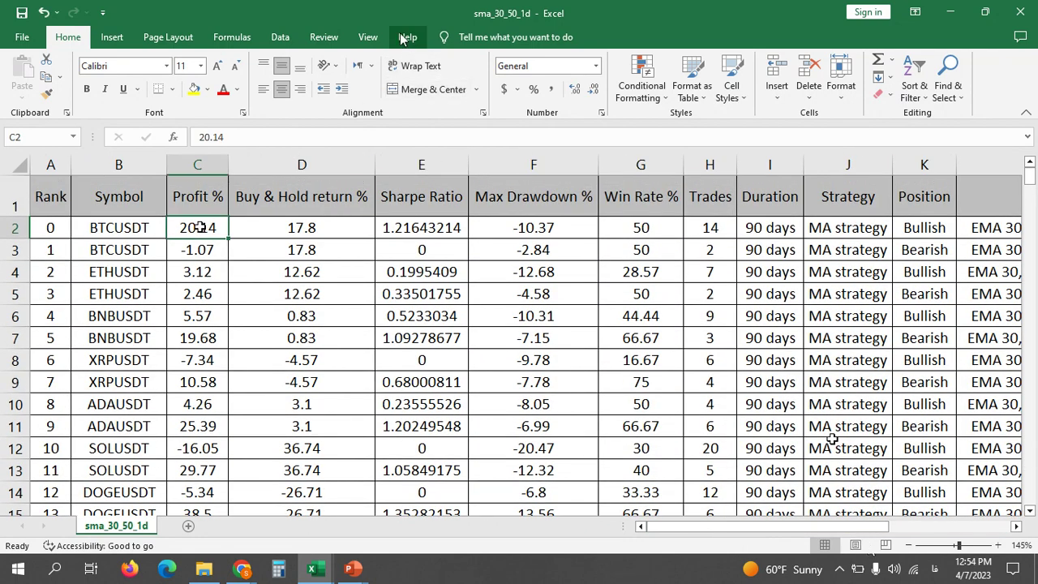
left_click(363, 39)
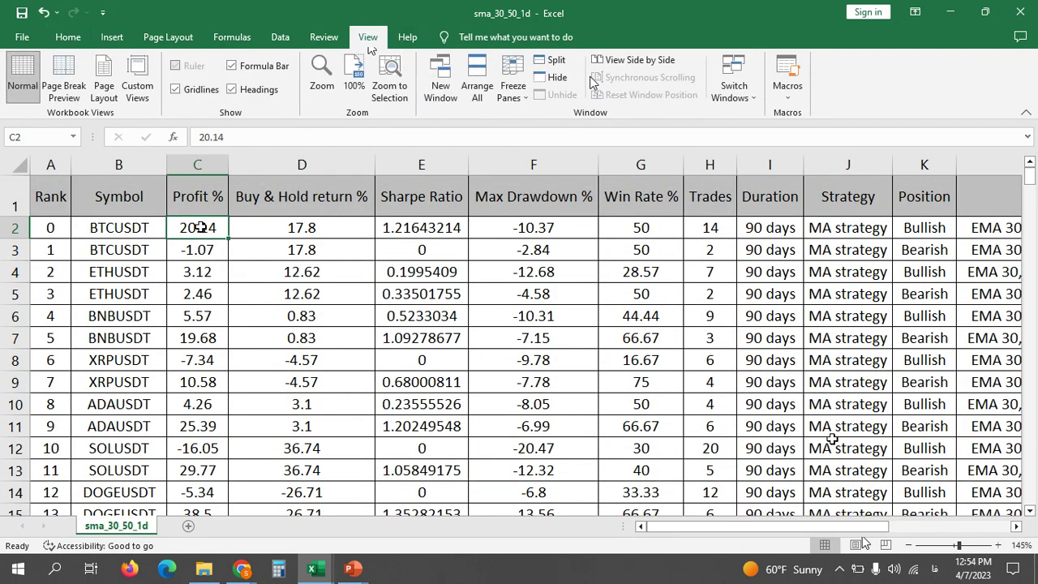
left_click(512, 87)
left_click(536, 128)
scroll(525, 262, "down", 1)
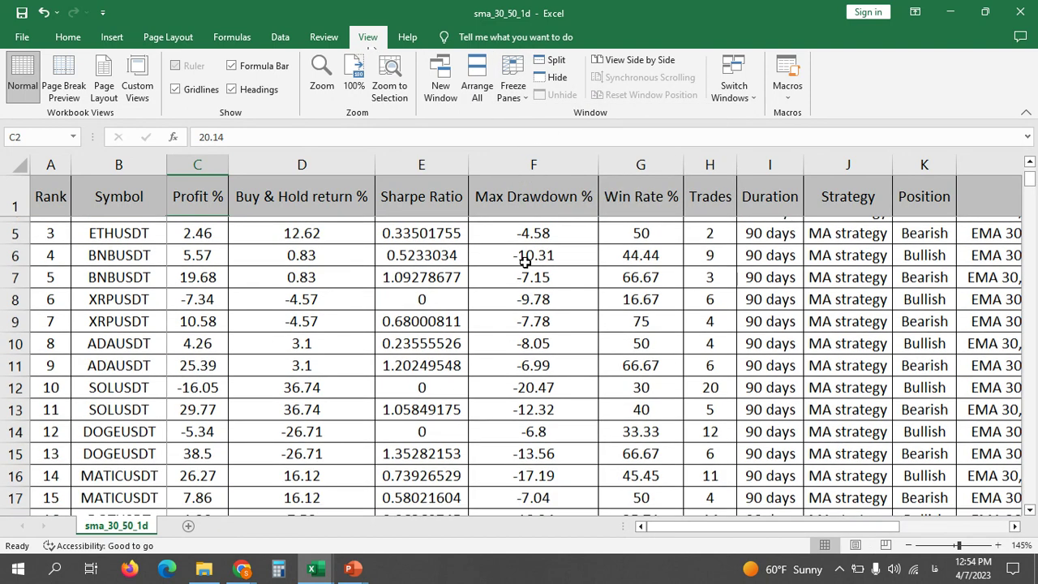
scroll(525, 262, "up", 1)
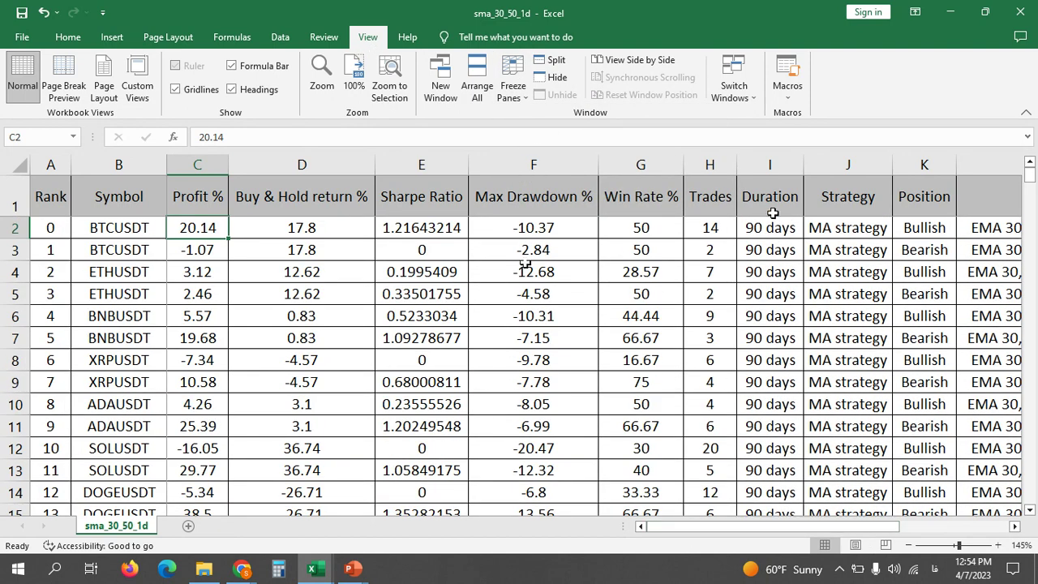
Hide the Duration and Strategy columns
left_click_drag(767, 164, 857, 158)
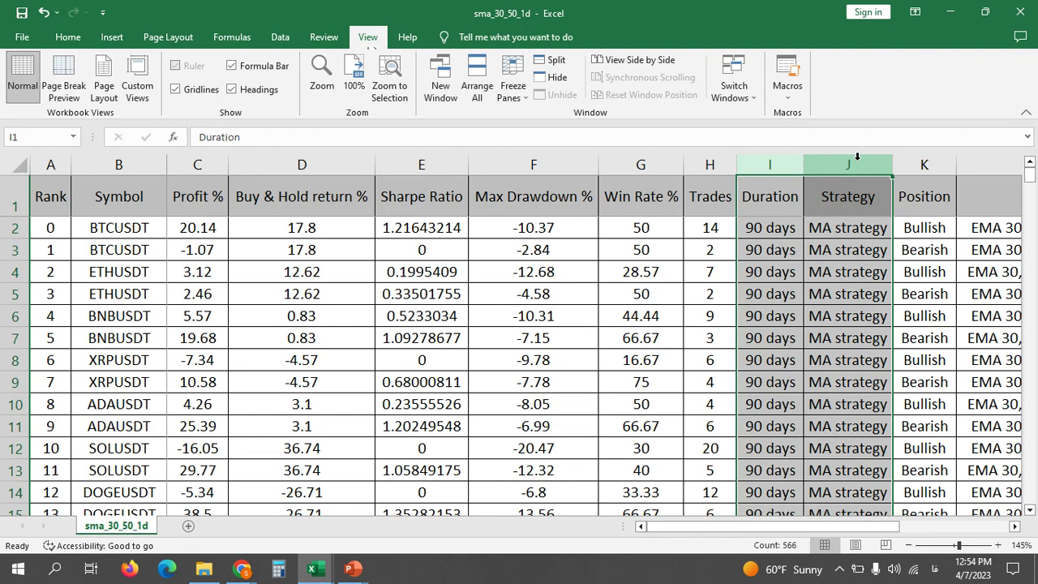
right_click(858, 159)
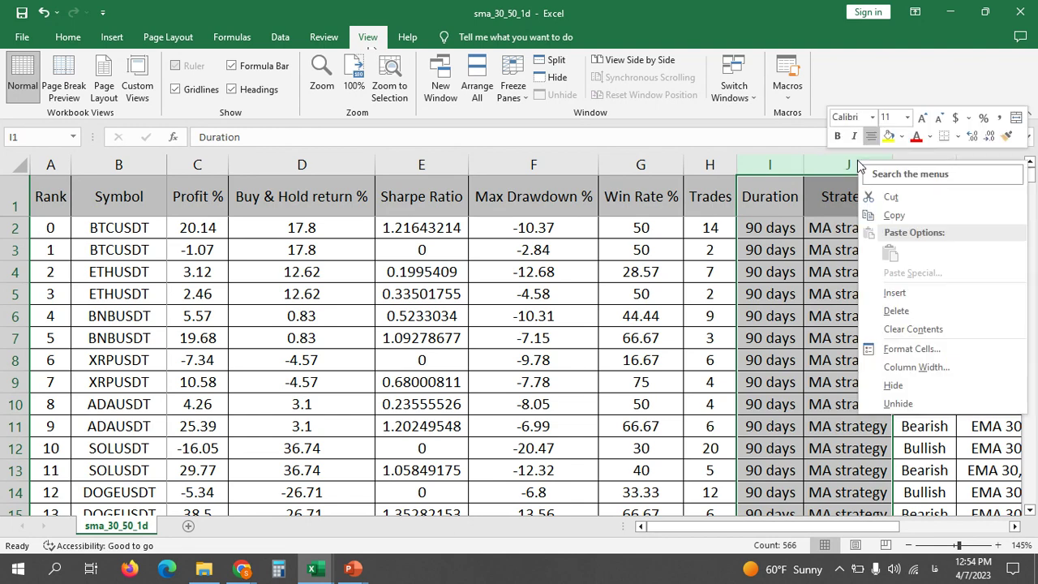
left_click(922, 392)
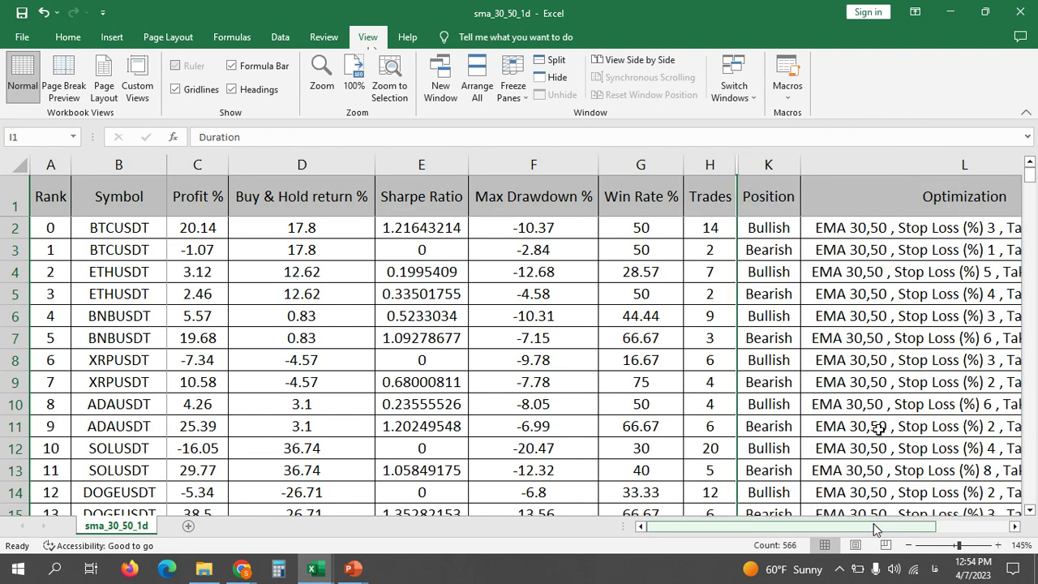
Collapse the ribbon and auto-fit the width of all columns in the sheet
left_click(1026, 112)
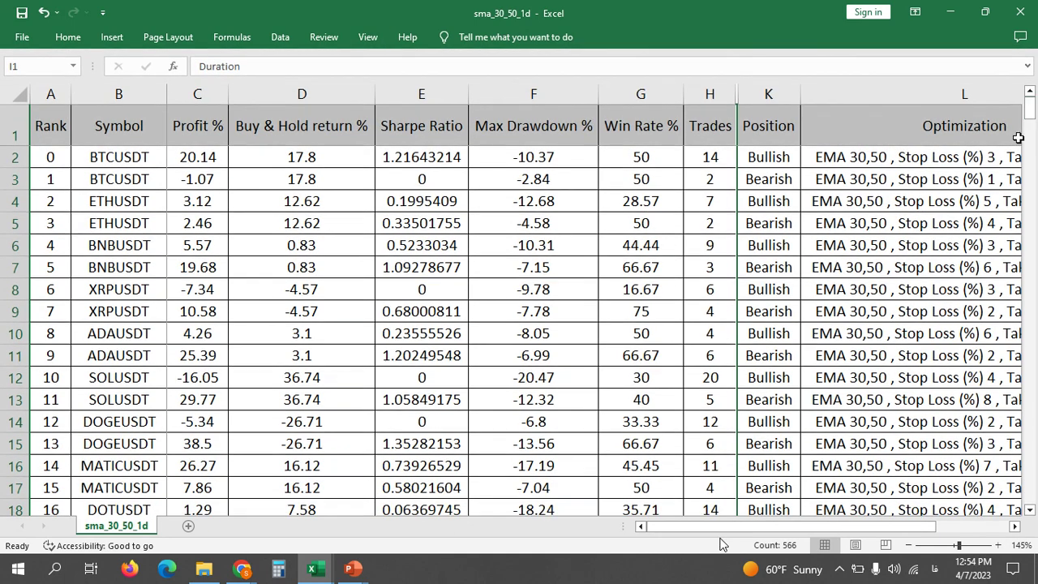
mouse_move(806, 527)
left_mouse_down()
mouse_move(876, 529)
mouse_move(803, 528)
left_mouse_up()
left_click(20, 94)
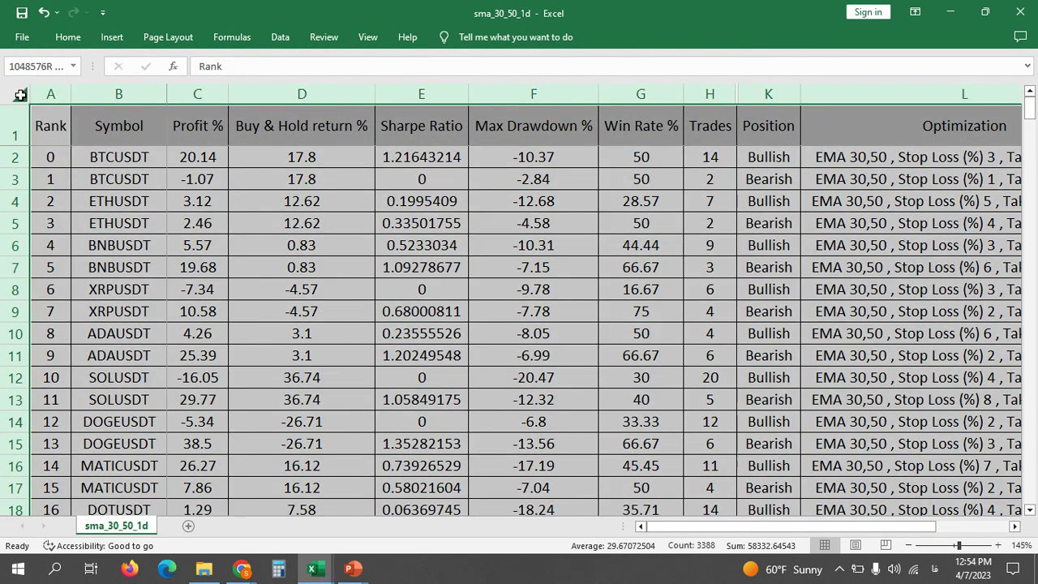
double_click(70, 95)
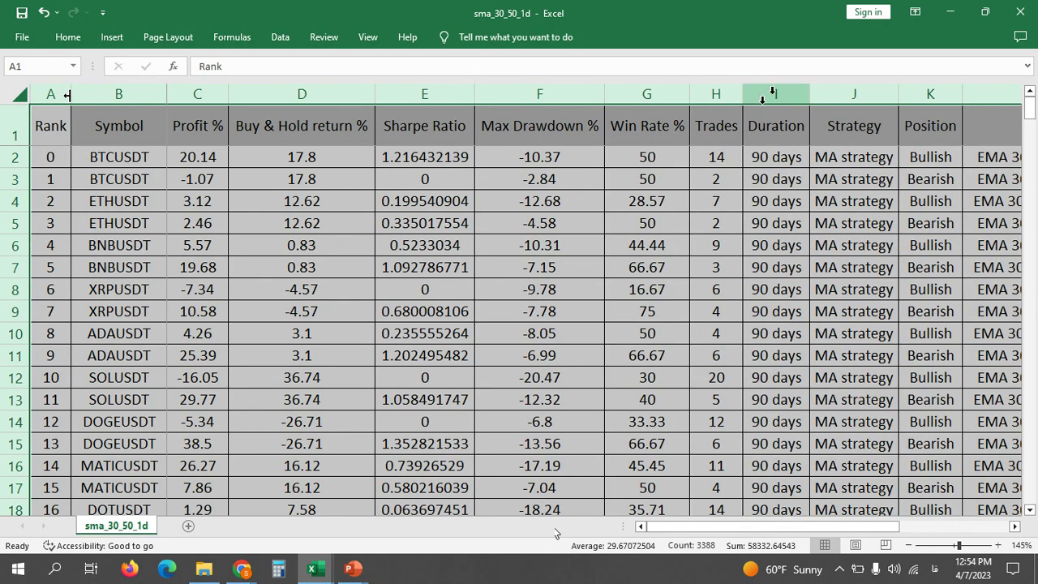
Hide columns I and J, Duration and Strategy, and fit the remaining columns on screen at 130% zoom
left_click_drag(768, 94, 843, 94)
right_click(851, 96)
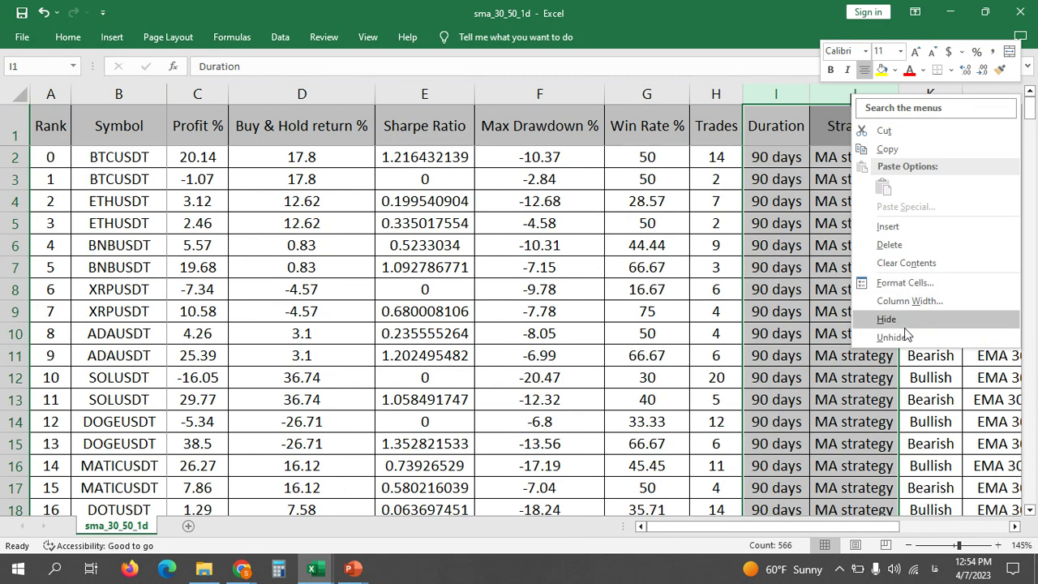
left_click(904, 324)
left_click_drag(722, 527, 789, 528)
mouse_move(924, 94)
left_mouse_down()
mouse_move(906, 94)
mouse_move(917, 95)
left_mouse_up()
left_click_drag(824, 527, 627, 525)
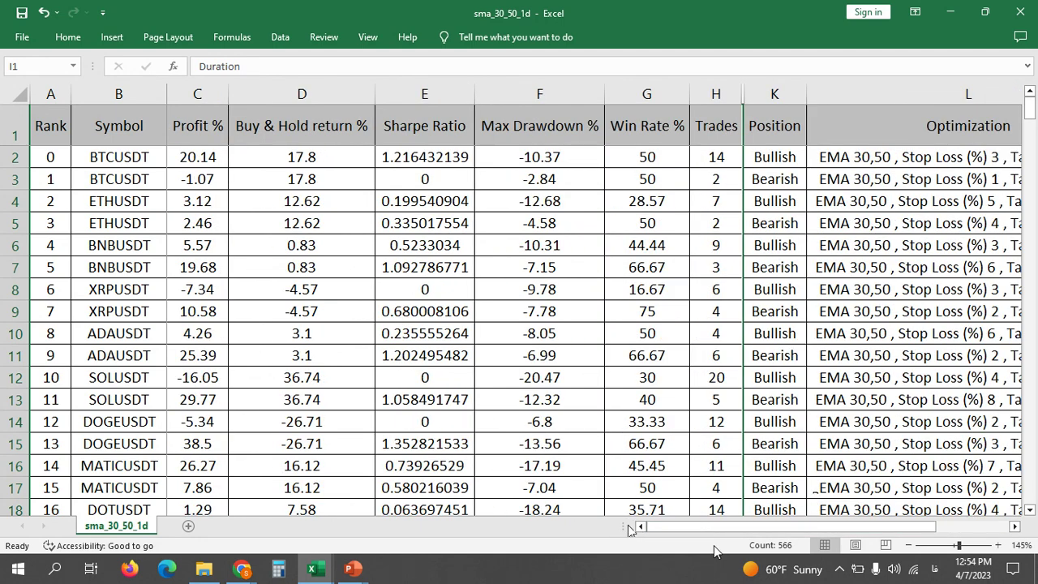
scroll(814, 489, "down", 1, "ctrl")
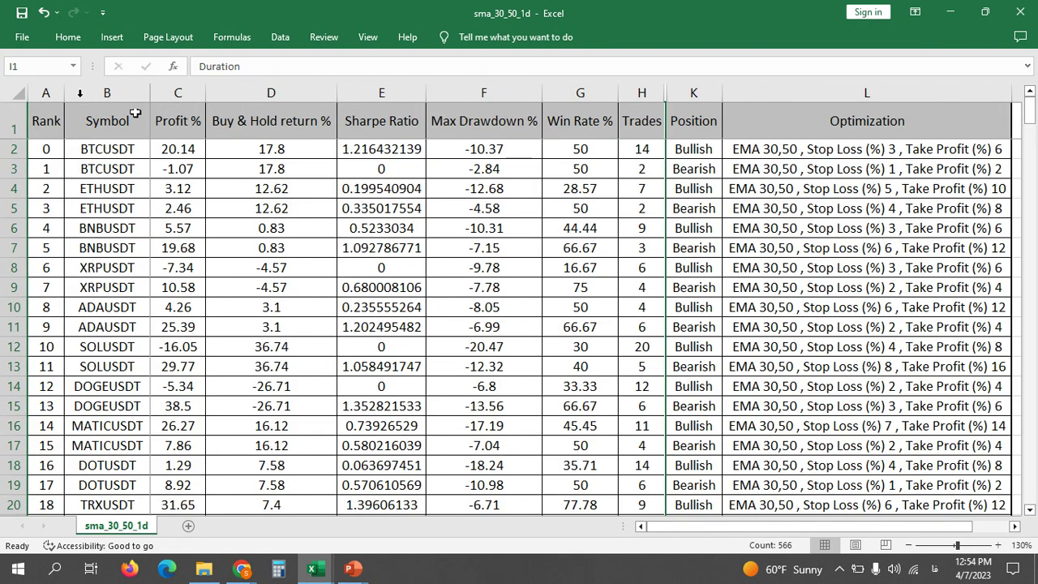
Sort the whole table by Profit % from largest to smallest, expanding the selection to the adjacent columns
left_click(37, 92)
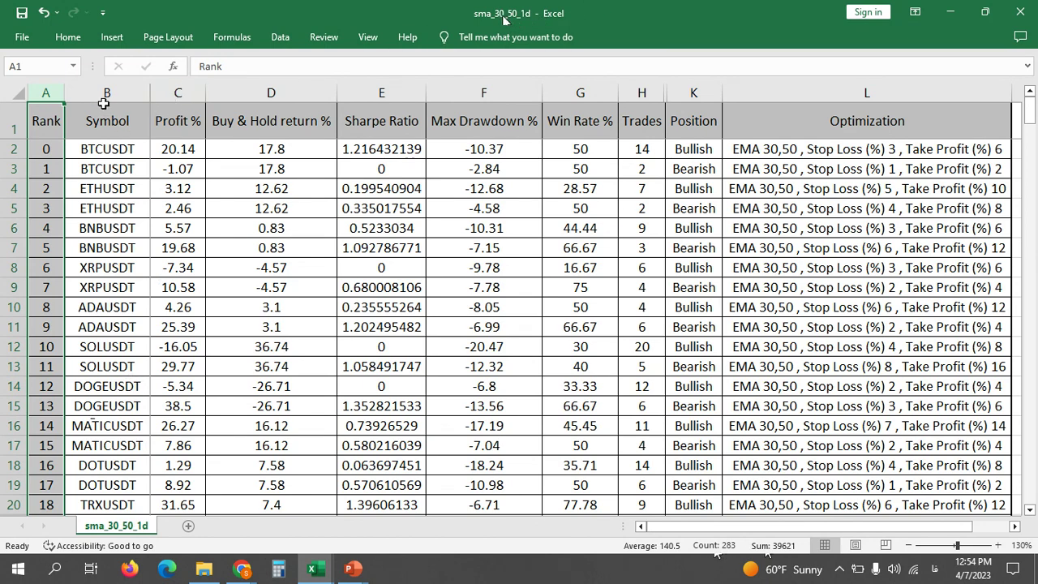
left_click(178, 92)
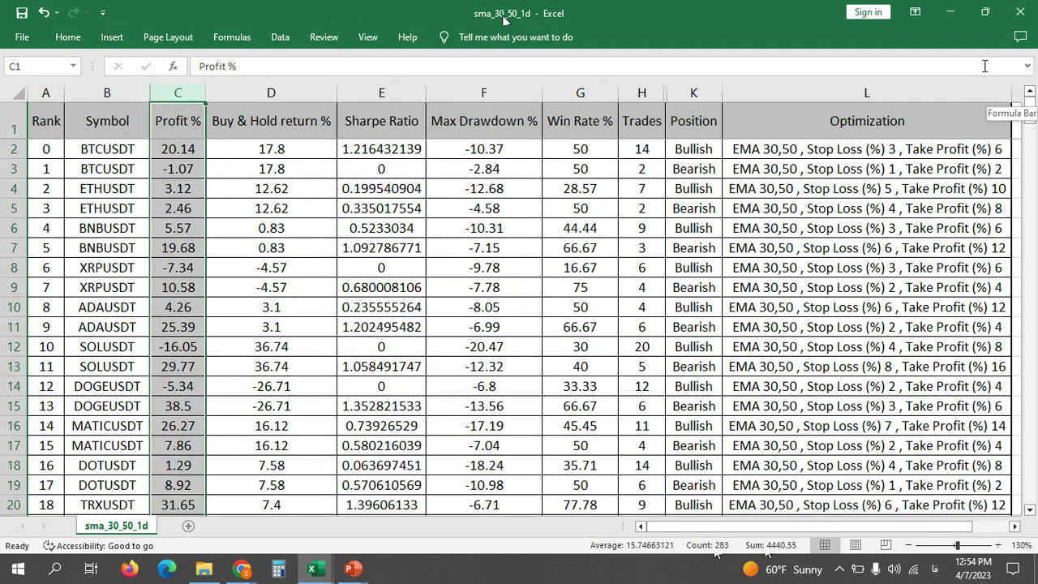
left_click(69, 36)
left_click(915, 71)
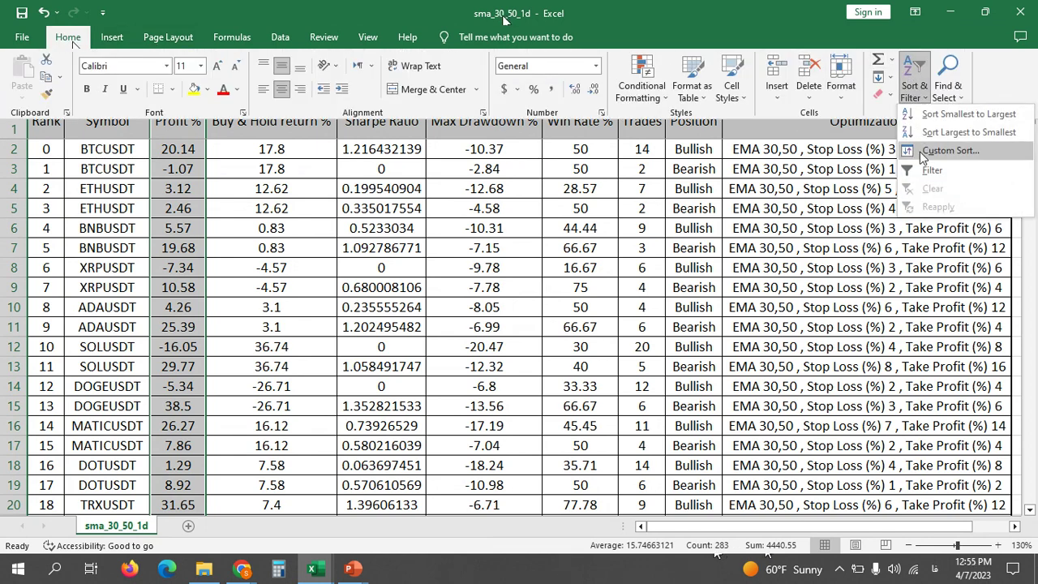
left_click(931, 133)
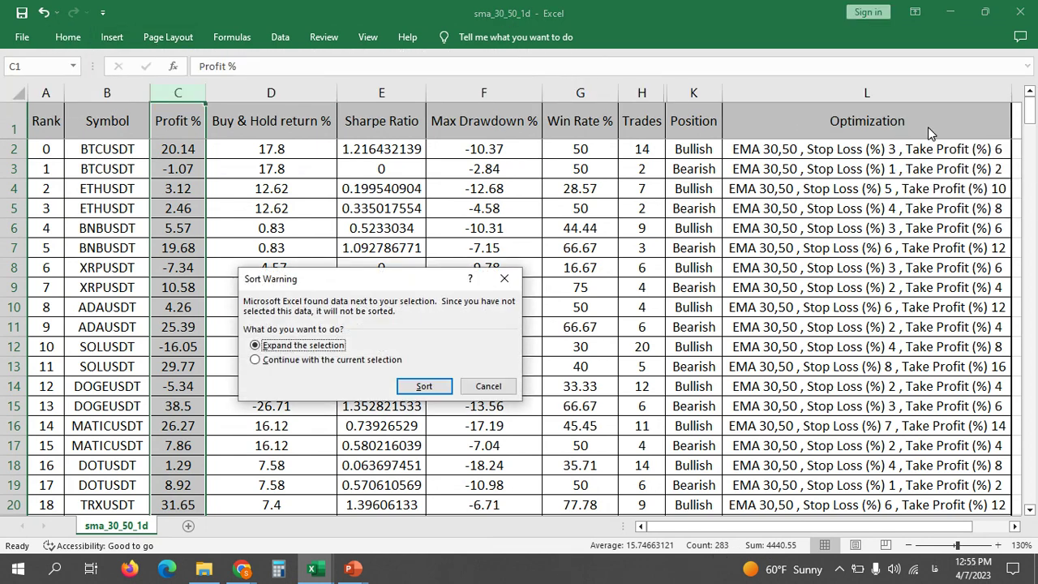
left_click(429, 388)
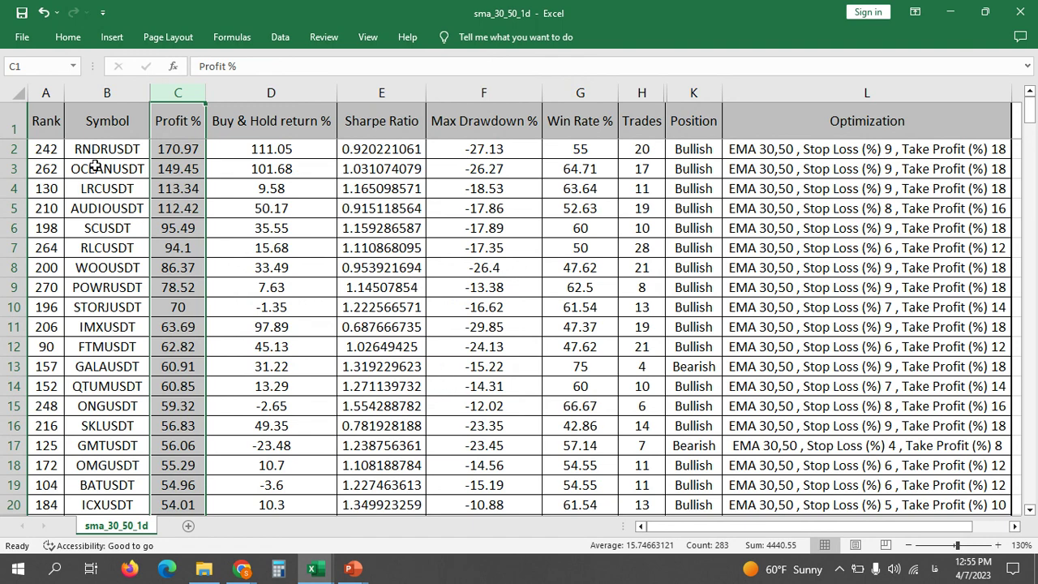
Examine the results of the most profitable symbols, highlighting the RNDRUSDT and LRCUSDT rows
left_click(15, 150)
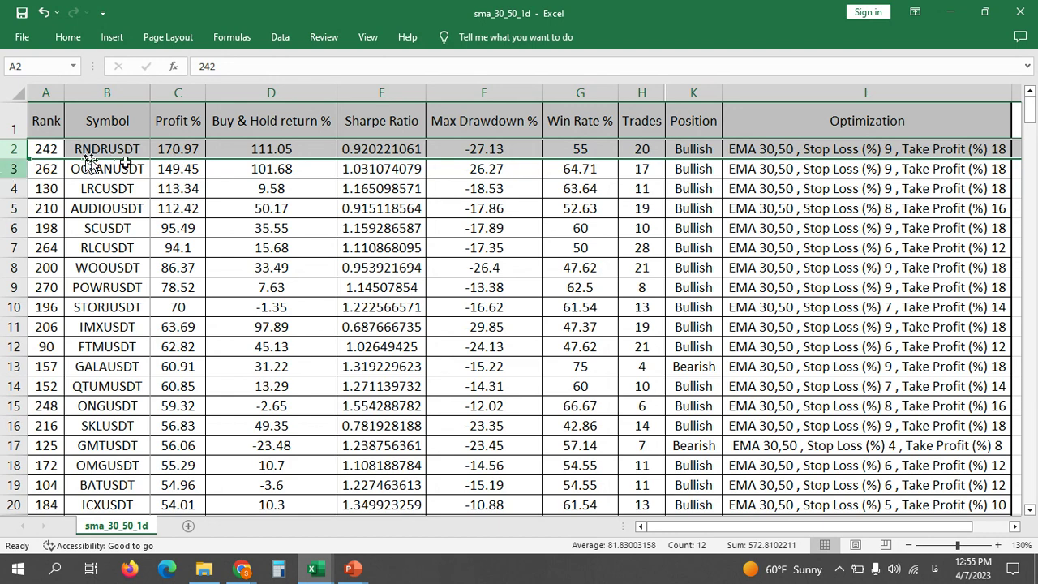
left_click(184, 154)
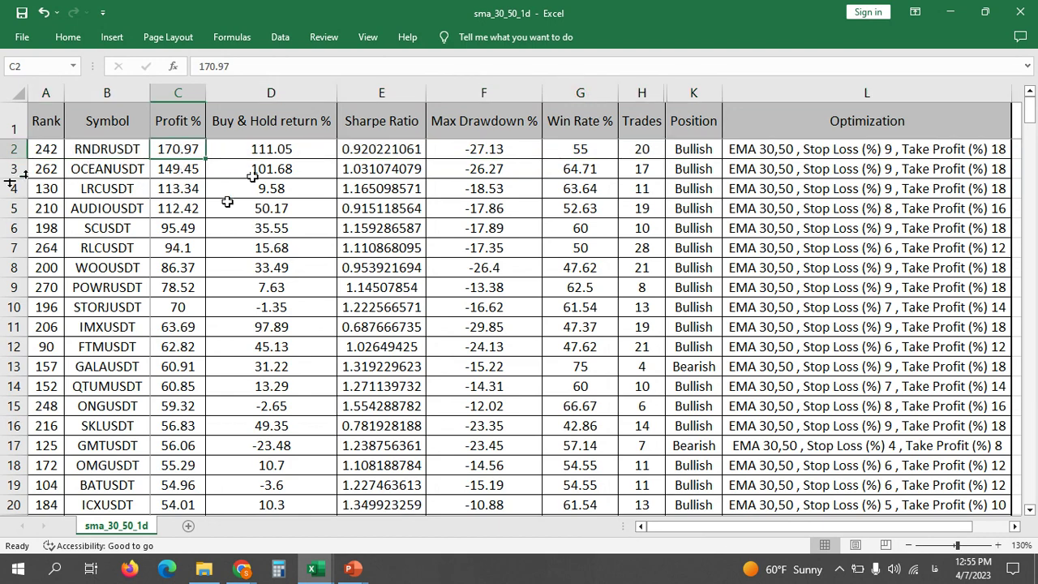
left_click(13, 149)
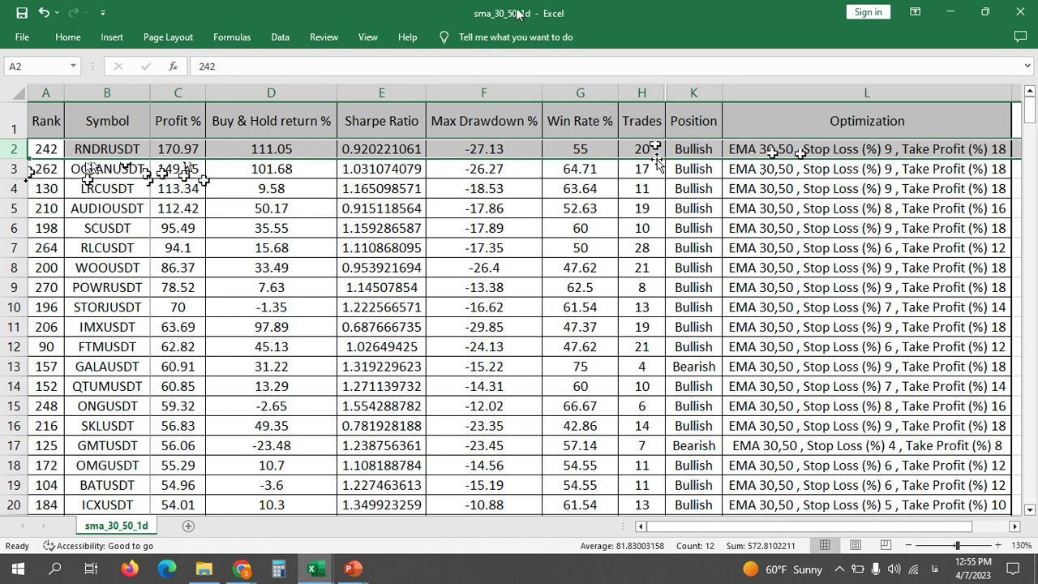
left_click(14, 188)
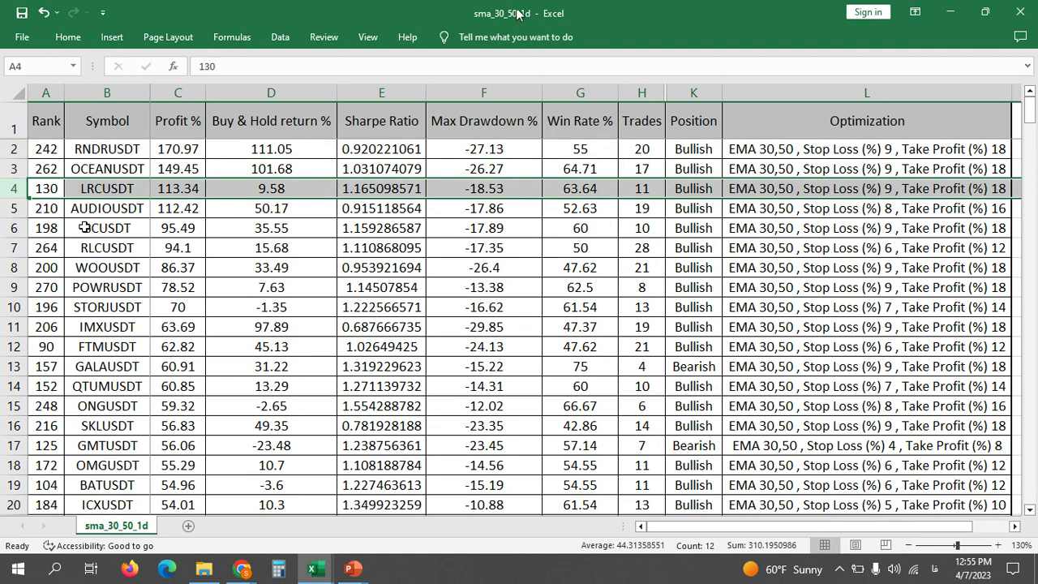
Go through the Profit % values one by one from row 5 down to row 19
key("Down")
key("Right")
key("Right")
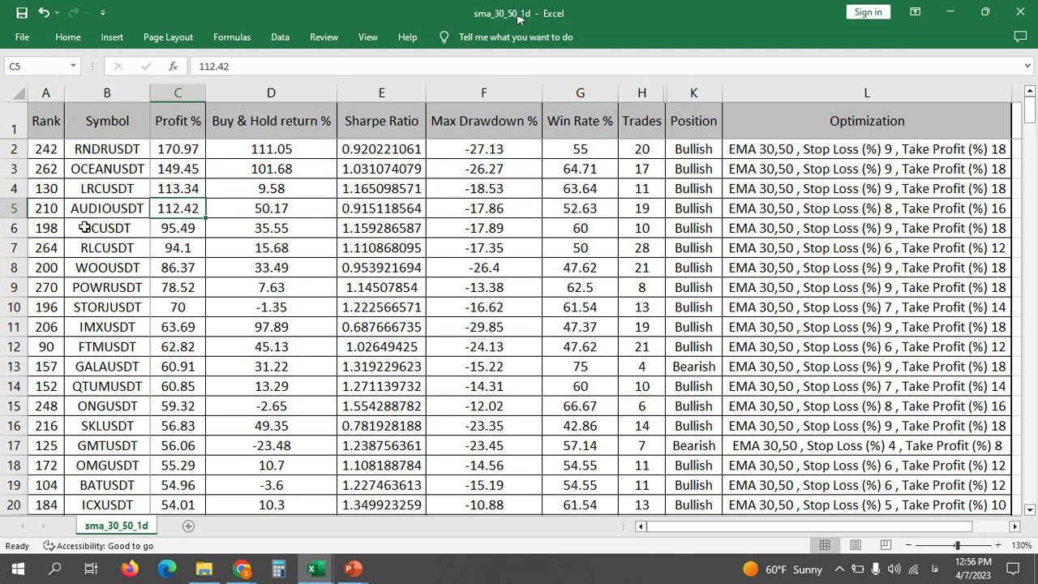
key("Down")
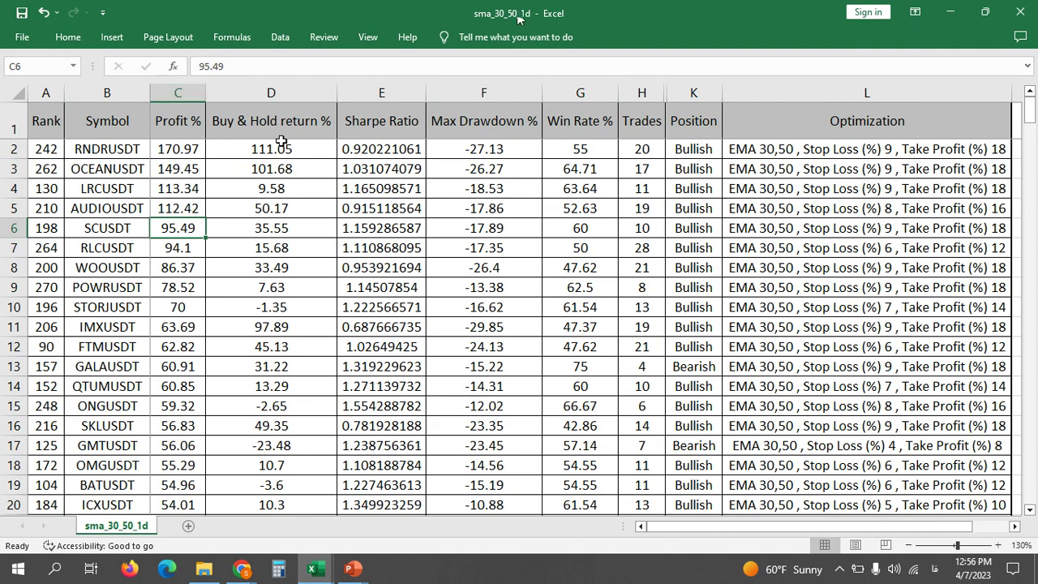
key("Down")
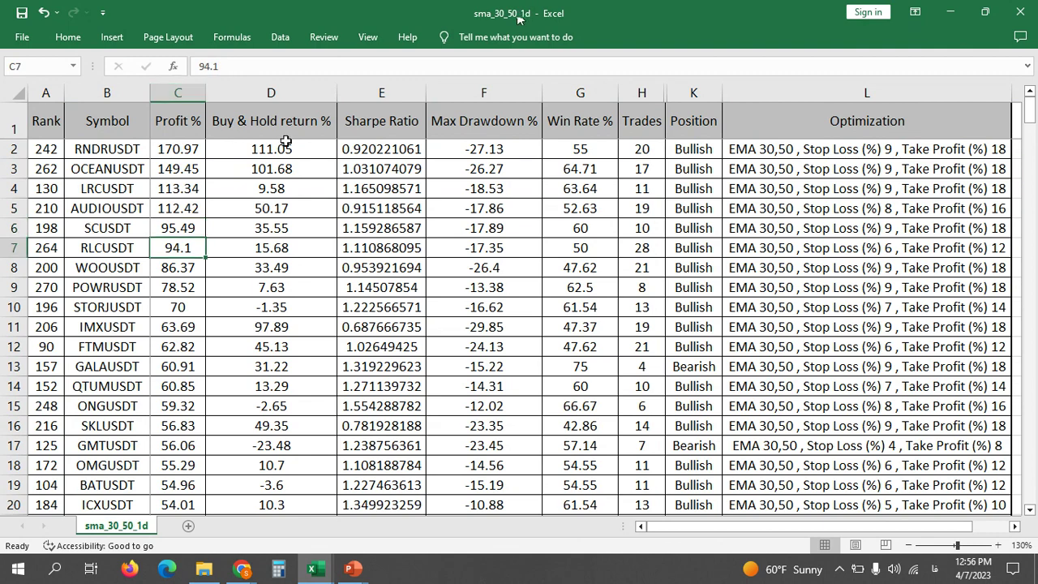
key("Down")
key("Down")
key("Down")
key("Down")
key("Down")
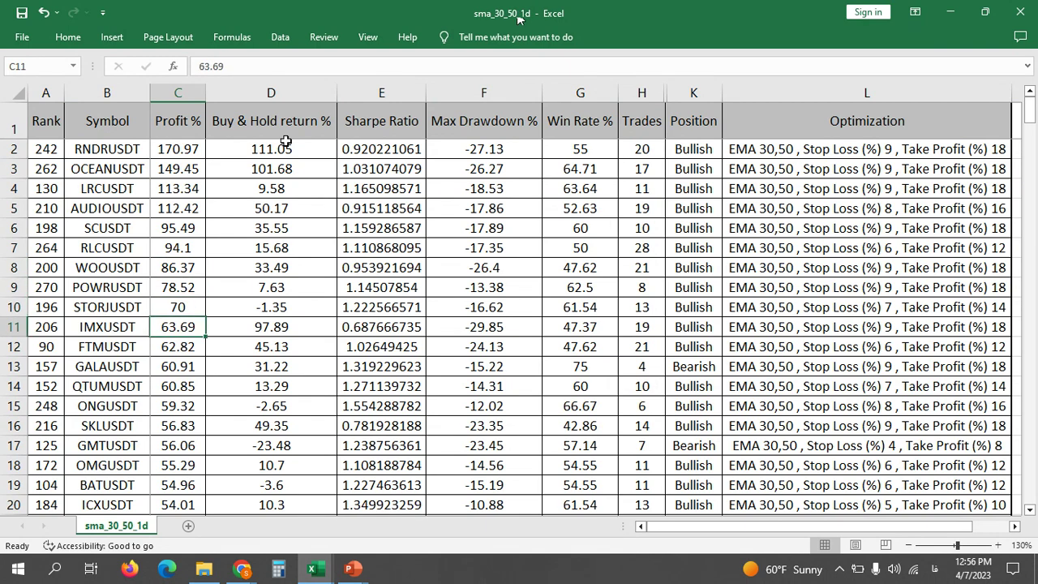
key("Down")
key("Down")
key("Down")
key("Down")
key("Down")
key("Down")
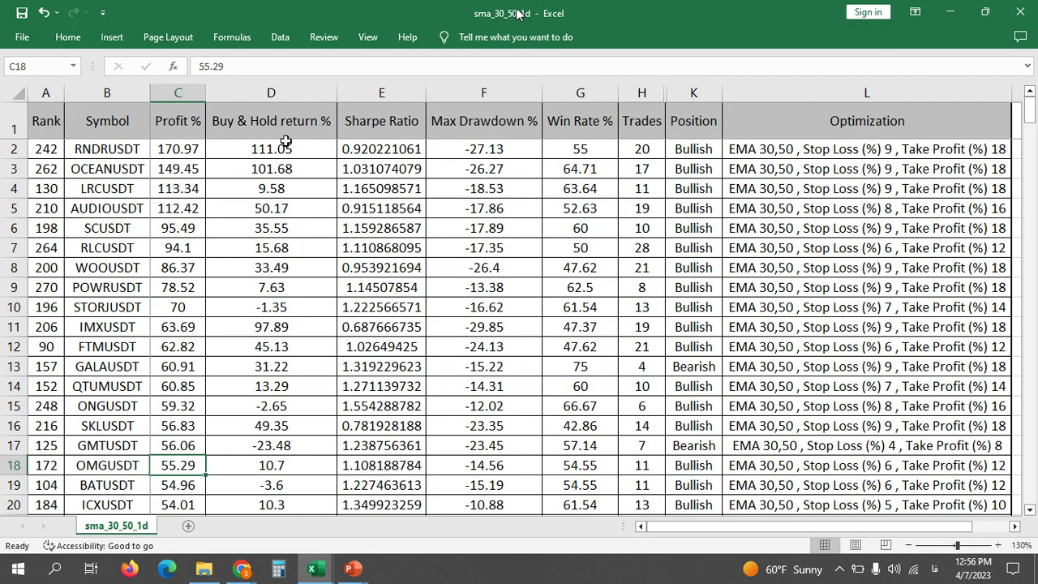
key("Down")
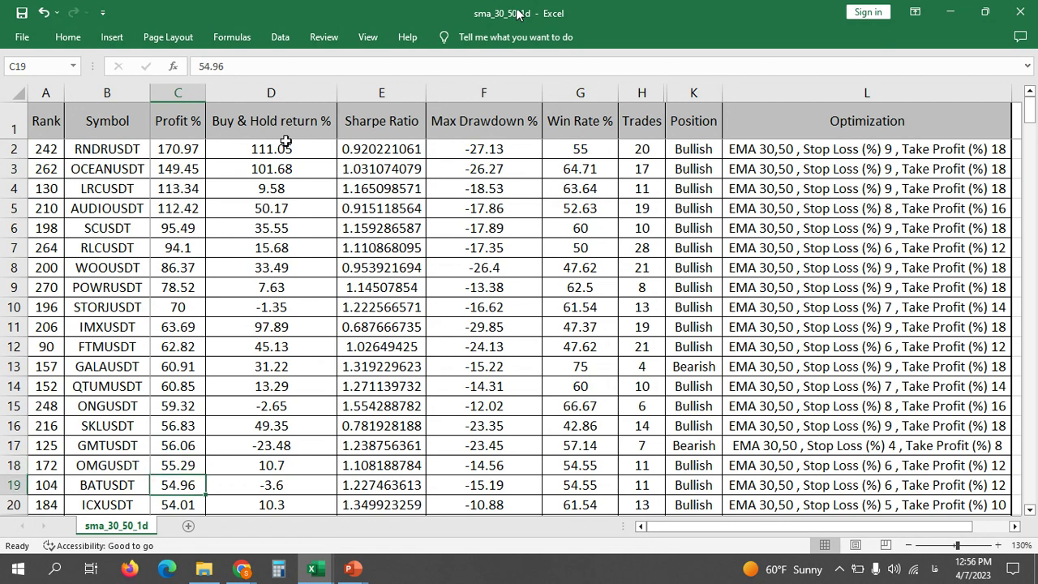
Highlight and examine the GMTUSDT row, then the GRTUSDT row and the symbols below it
key("Up")
key("Up")
key("Left")
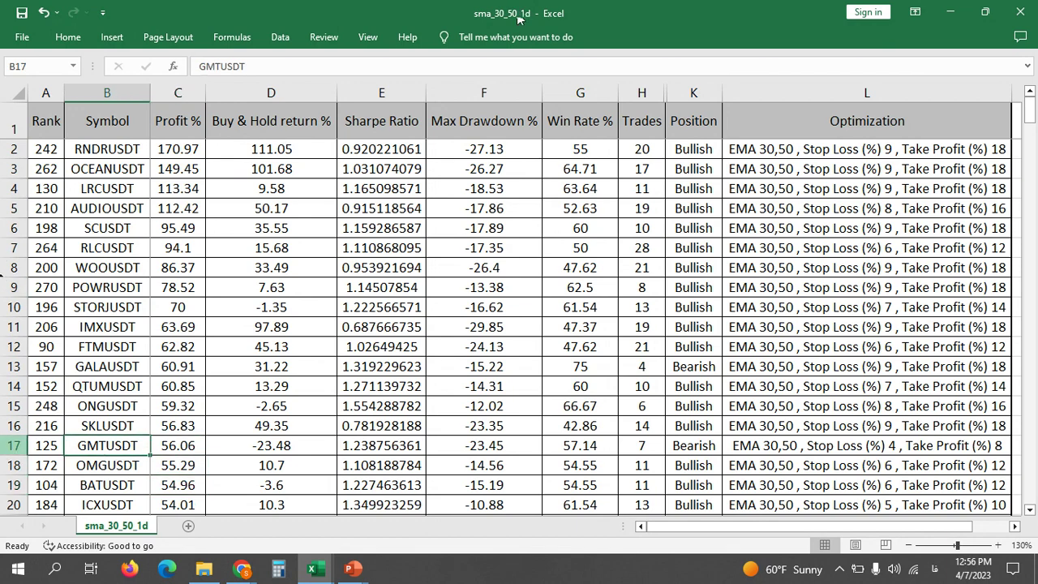
left_click(13, 445)
scroll(151, 416, "down", 4)
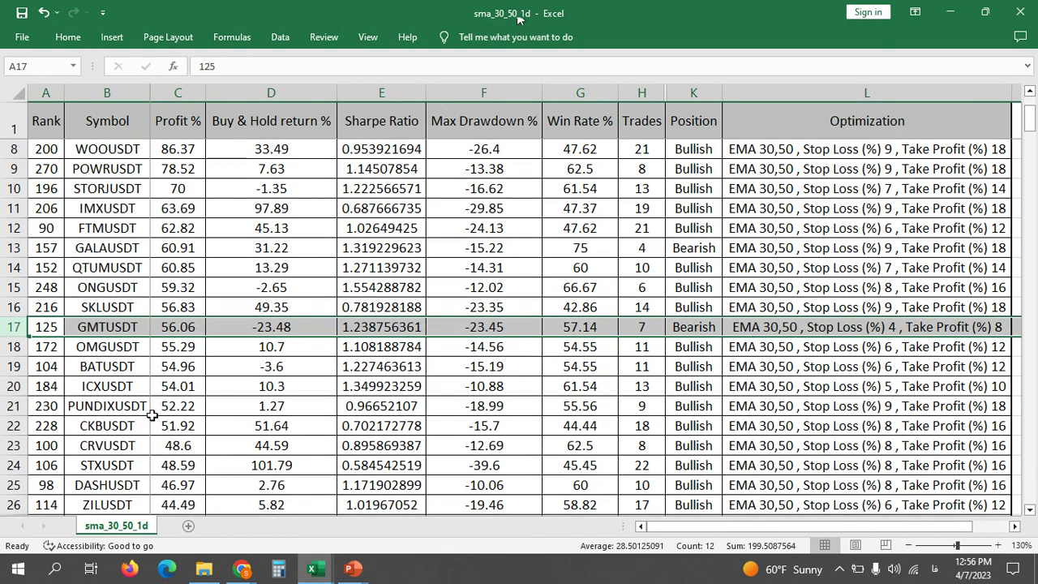
scroll(151, 416, "down", 1)
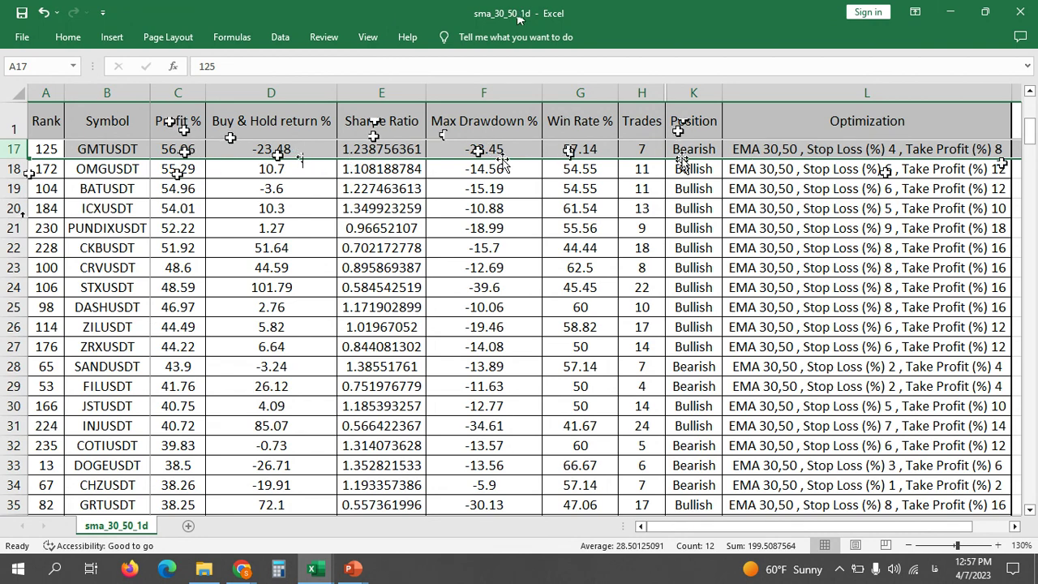
left_click(18, 505)
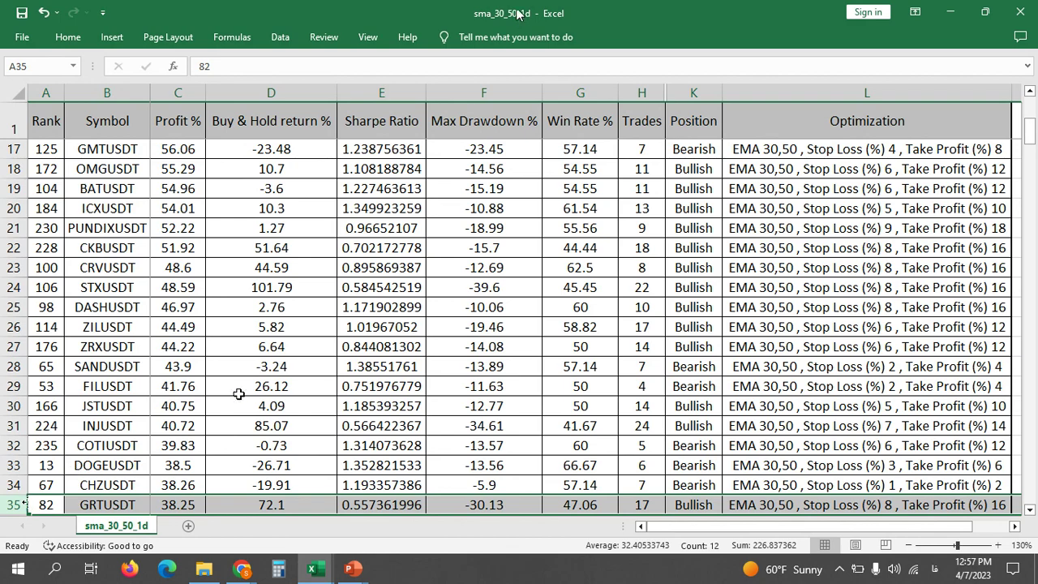
left_click_drag(1030, 130, 1030, 154)
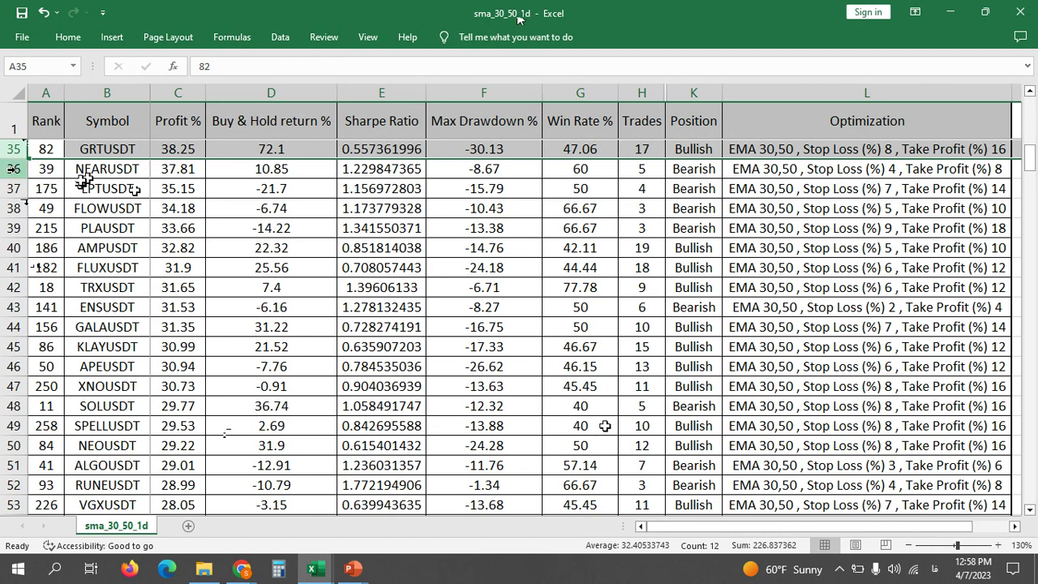
Highlight the NEARUSDT row in row 36, then go down the Profit % values from row 150 to row 233
left_click(14, 169)
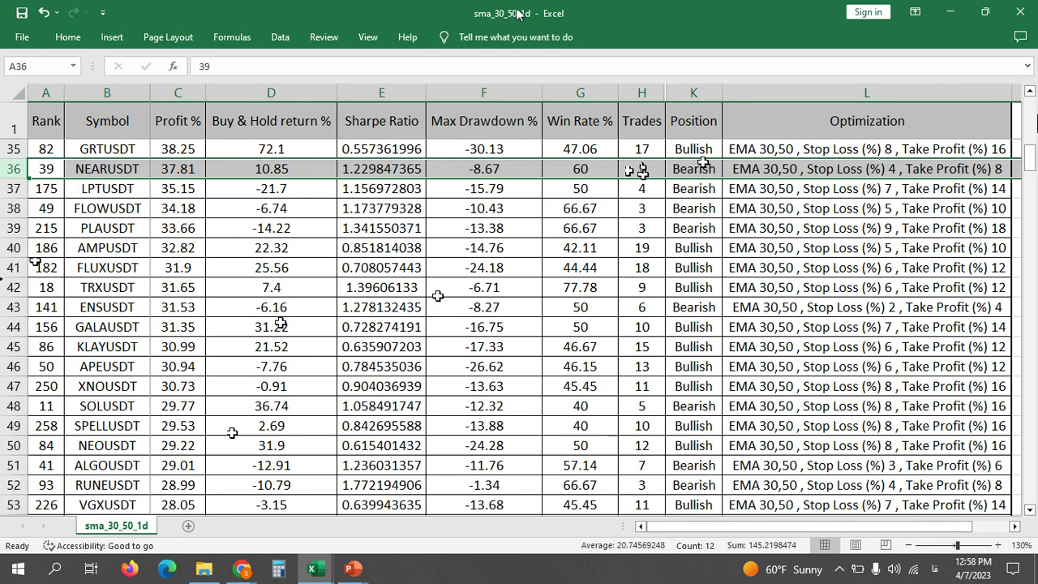
left_click_drag(1030, 156, 1012, 306)
left_click(161, 290)
key("Down")
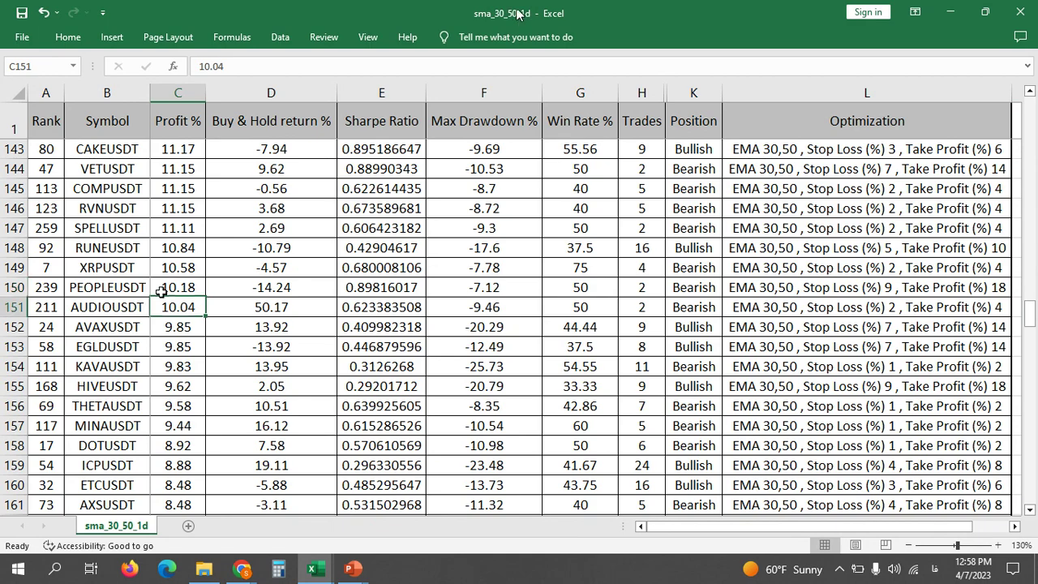
key("Down")
key("Down")
key("Down")
key("Down")
key("Down")
key("Down")
key("Down")
key("Down")
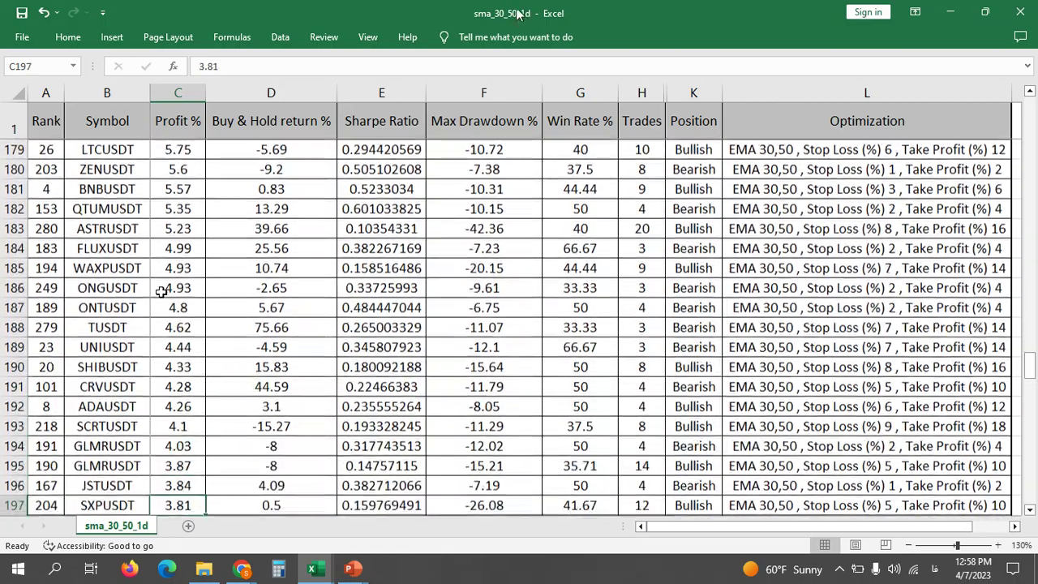
key("Down")
key("Down")
key("Down")
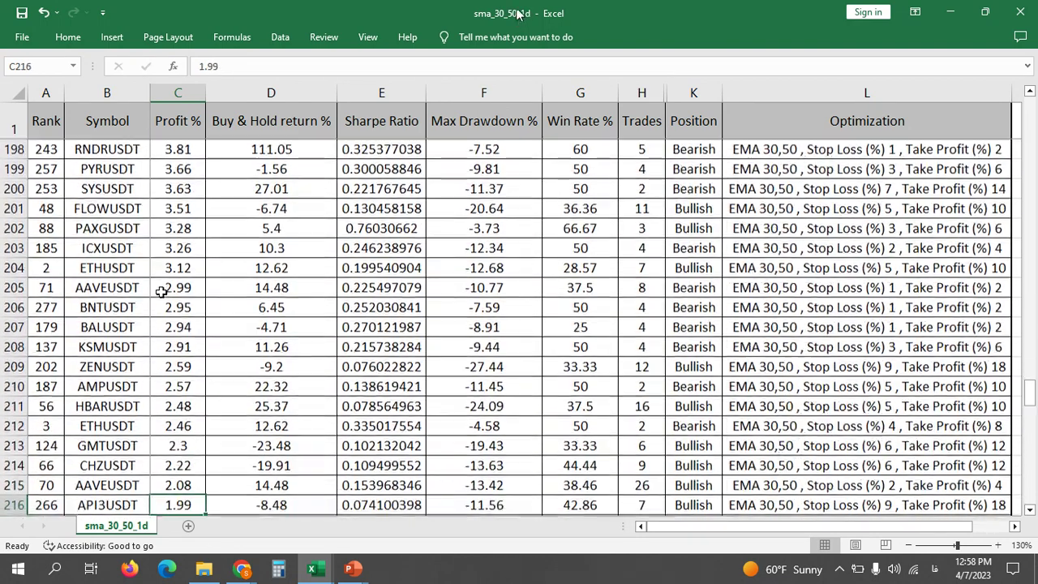
key("Down")
key("Down")
key("Down")
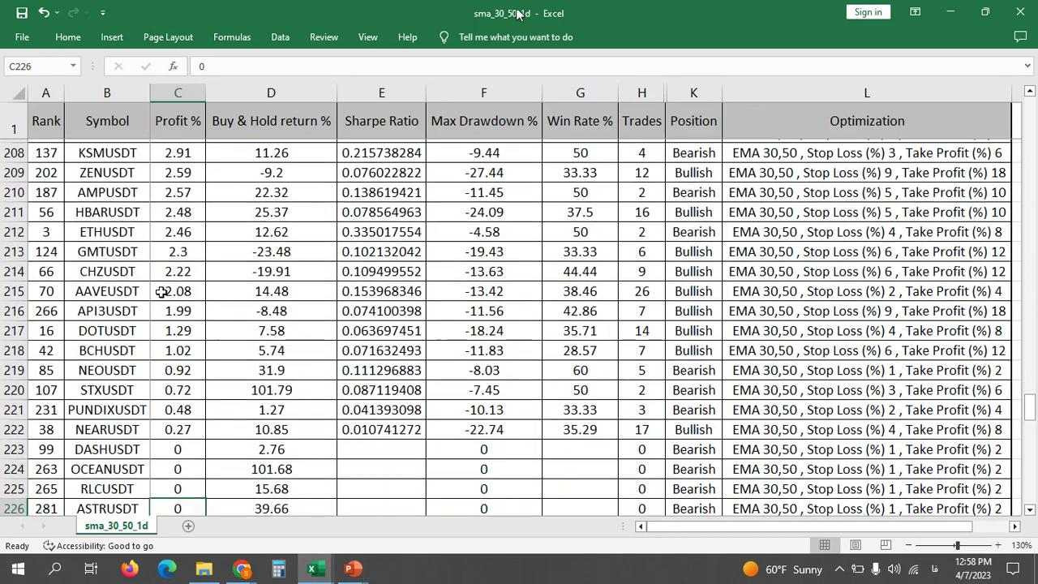
key("Down")
key("Down")
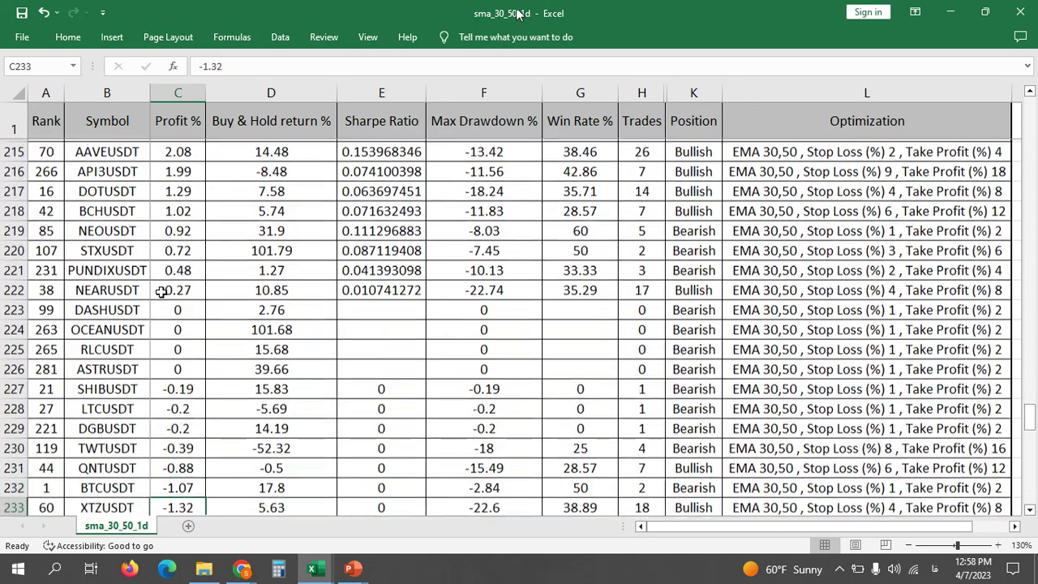
Go through the negative Profit % values from row 233 down to row 271
key("Down")
key("Down")
key("Down")
key("Down")
key("Down")
key("Down")
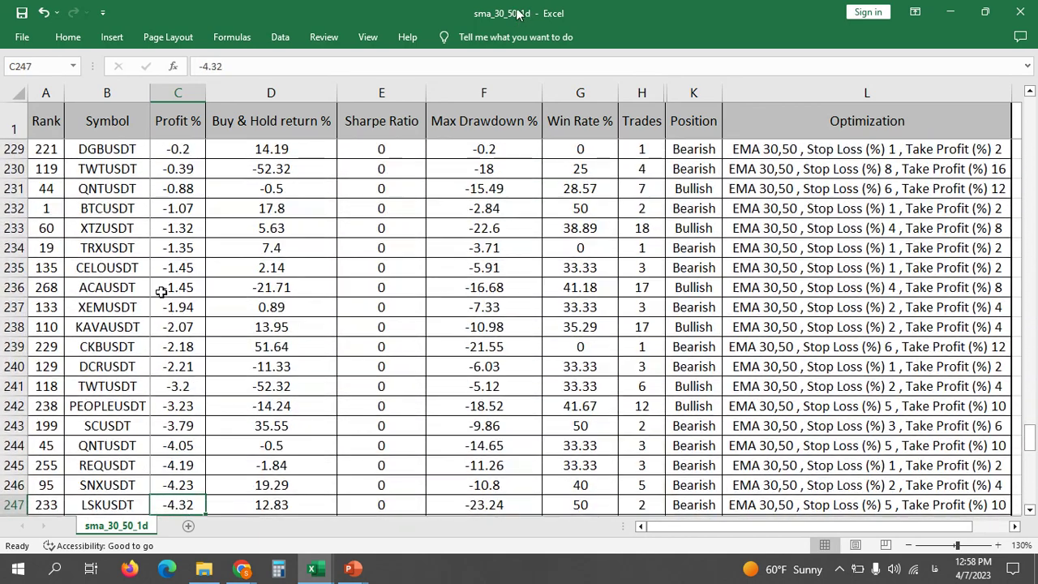
key("Down")
key("Down")
key("Down")
key("Down")
key("Down")
key("Down")
key("Down")
key("Down")
key("Down")
key("Down")
key("Down")
key("Down")
key("Down")
key("Down")
key("Down")
key("Down")
key("Down")
key("Down")
key("Down")
key("Down")
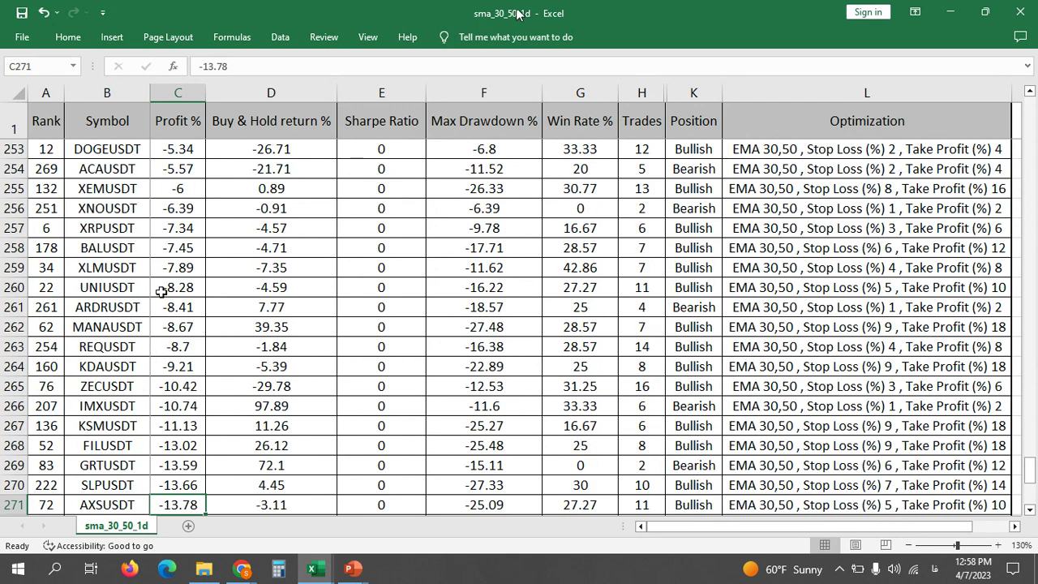
Go back up the Profit % values to row 266, highlight the FILUSDT row, and return to the first results
key("Up")
key("Up")
key("Up")
key("Up")
key("Up")
key("Up")
key("Up")
key("Up")
key("Up")
key("Up")
key("Up")
key("Up")
key("Up")
key("Up")
key("Up")
key("Up")
key("Up")
key("Up")
key("Up")
key("Up")
key("Up")
key("Up")
key("Up")
key("Up")
key("Up")
key("Up")
key("Up")
key("Up")
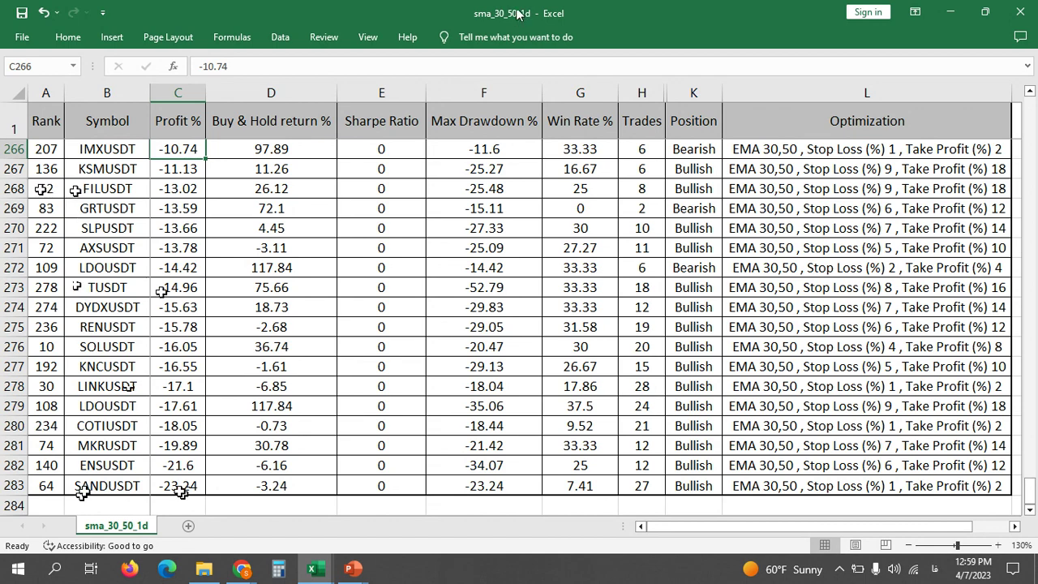
left_click(24, 189)
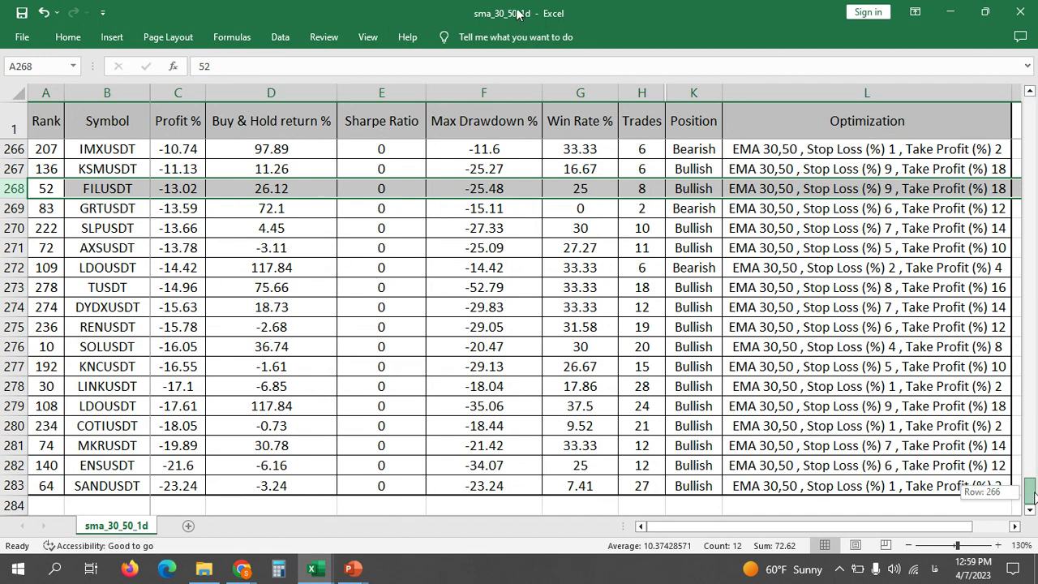
left_click_drag(1030, 486, 1032, 111)
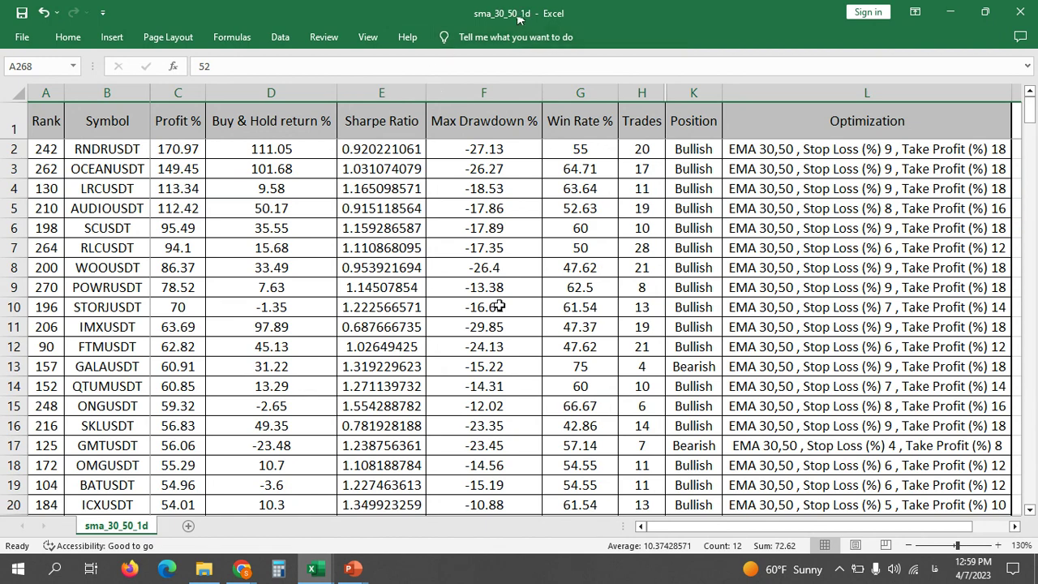
Switch to the sma_30_50_4h workbook and freeze the panes at cell C2, keeping the header row and the Rank and Symbol columns fixed
mouse_move(313, 571)
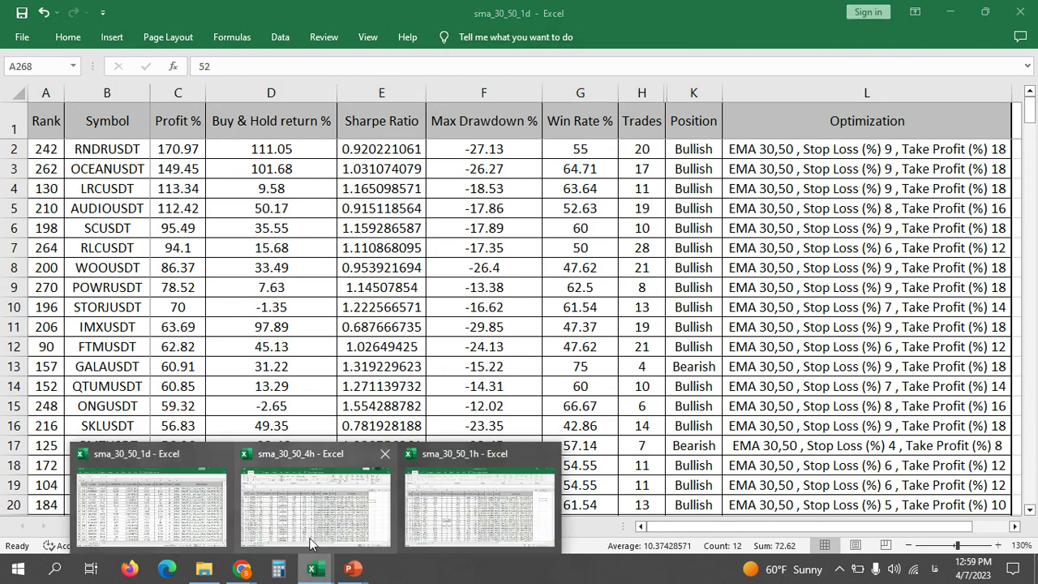
left_click(312, 539)
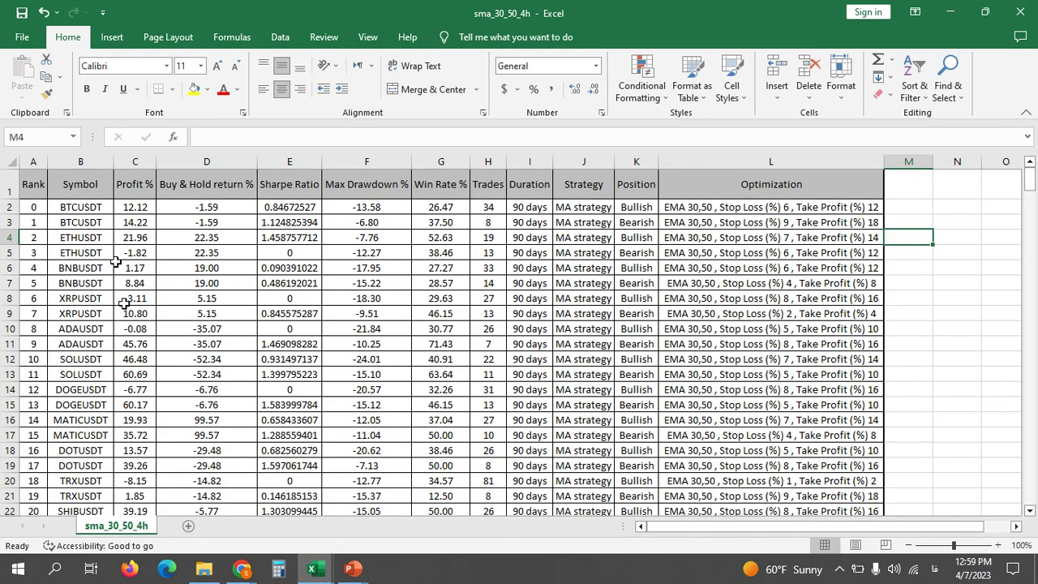
left_click(998, 545)
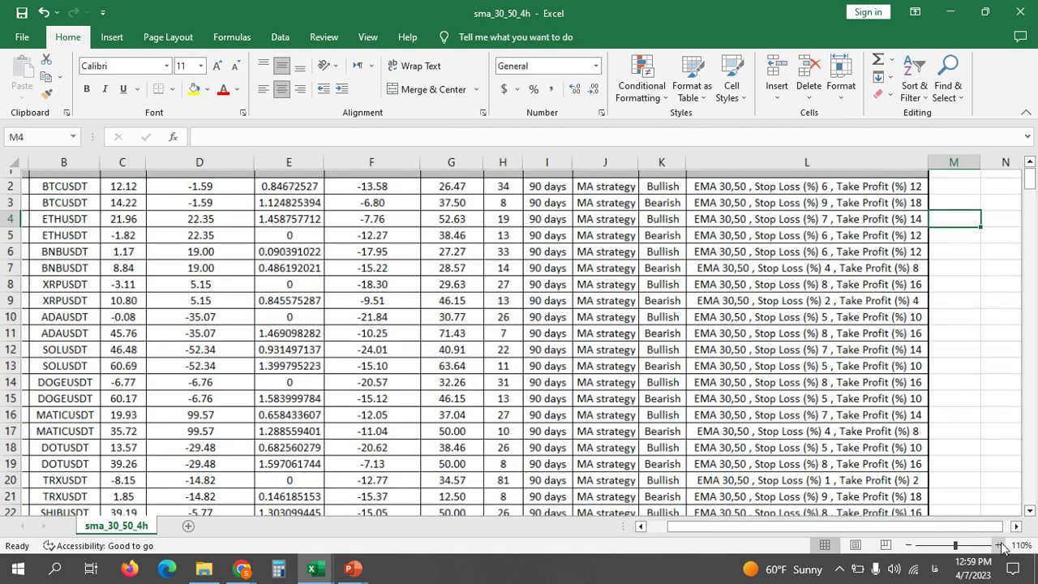
left_click(1002, 547)
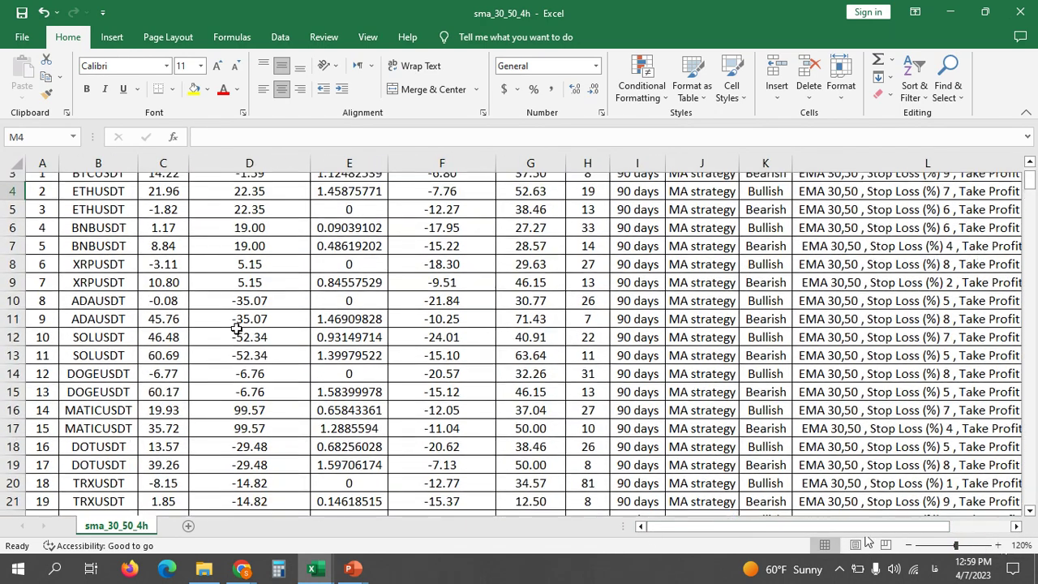
scroll(235, 327, "up", 1)
left_click(152, 217)
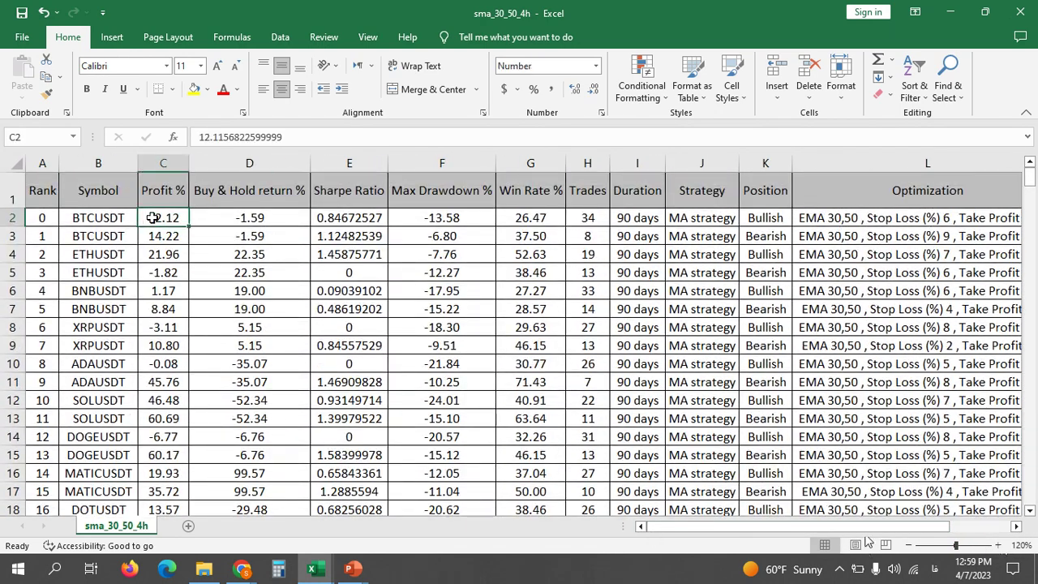
key("alt+w")
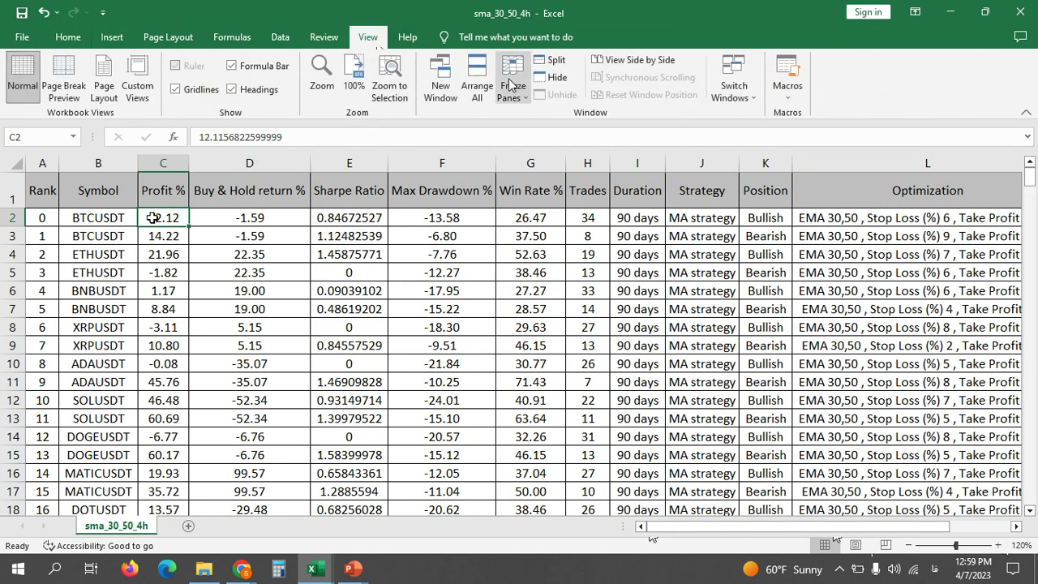
left_click(519, 87)
left_click(528, 127)
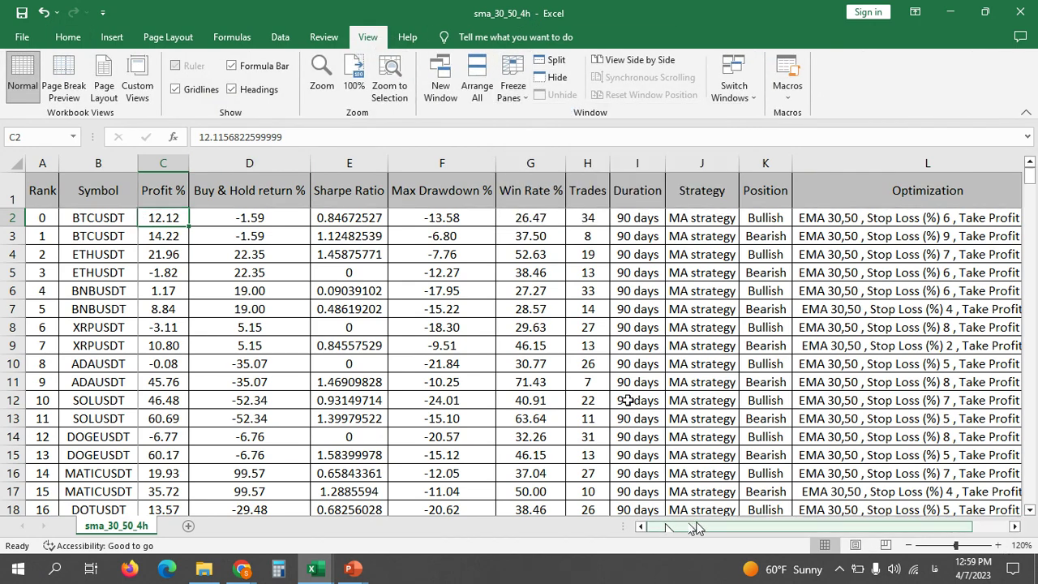
Hide the Duration and Strategy columns (I and J)
left_click_drag(639, 163, 685, 164)
right_click(682, 168)
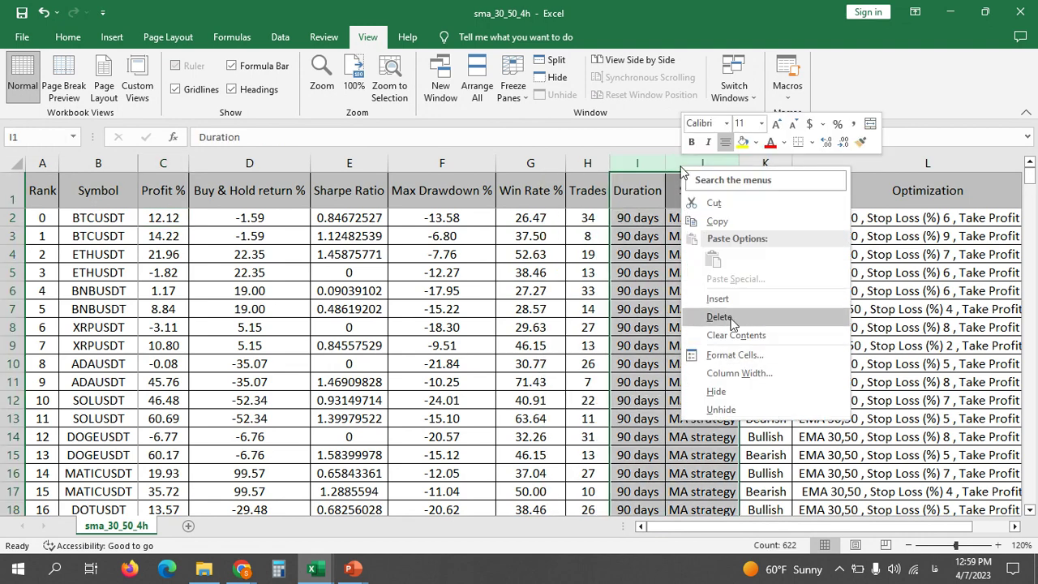
left_click(729, 391)
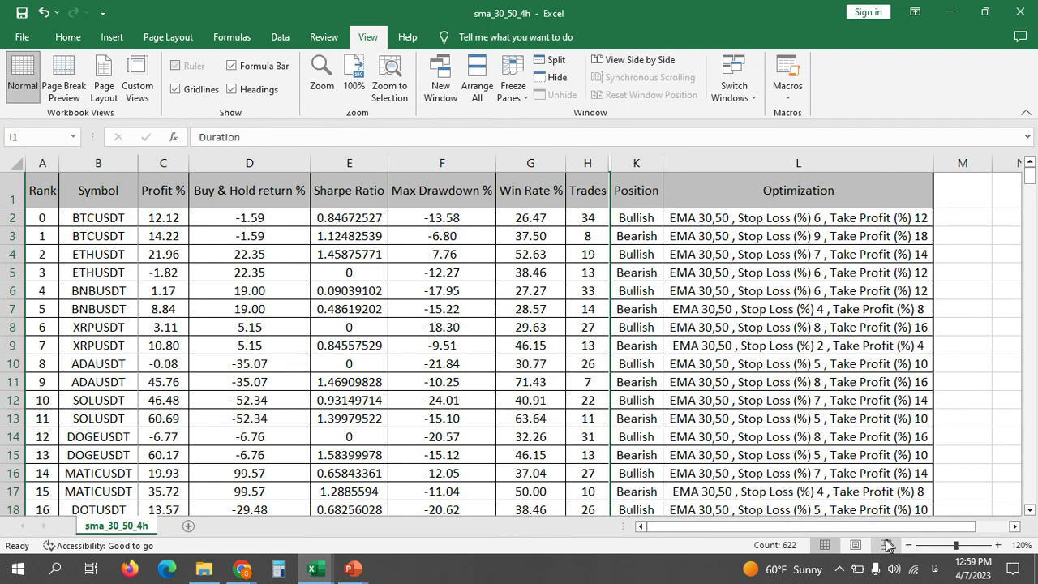
left_click(999, 546)
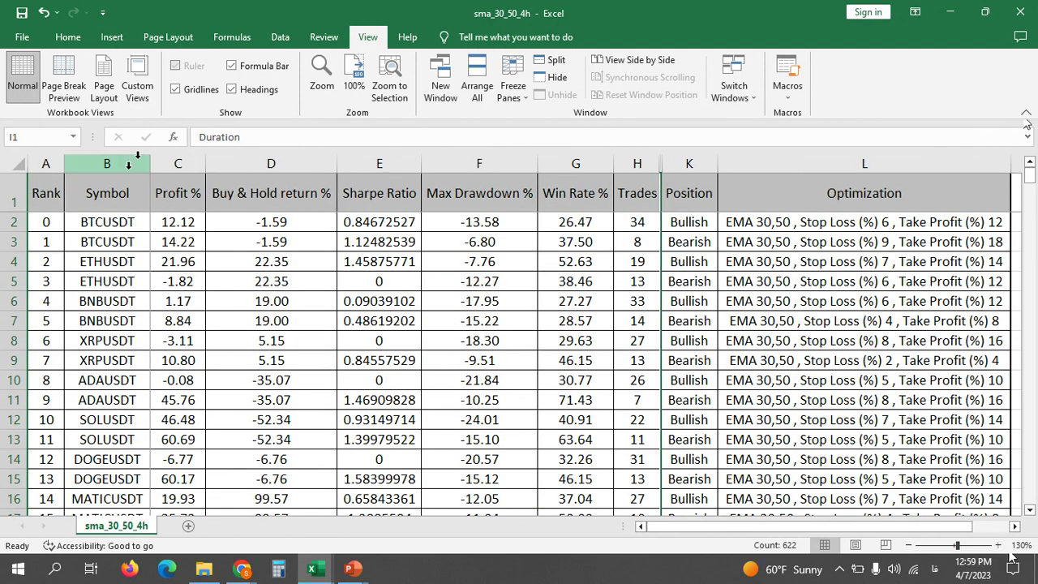
Sort the 4h table by Profit % from largest to smallest, expanding the selection to the adjacent columns
left_click(177, 163)
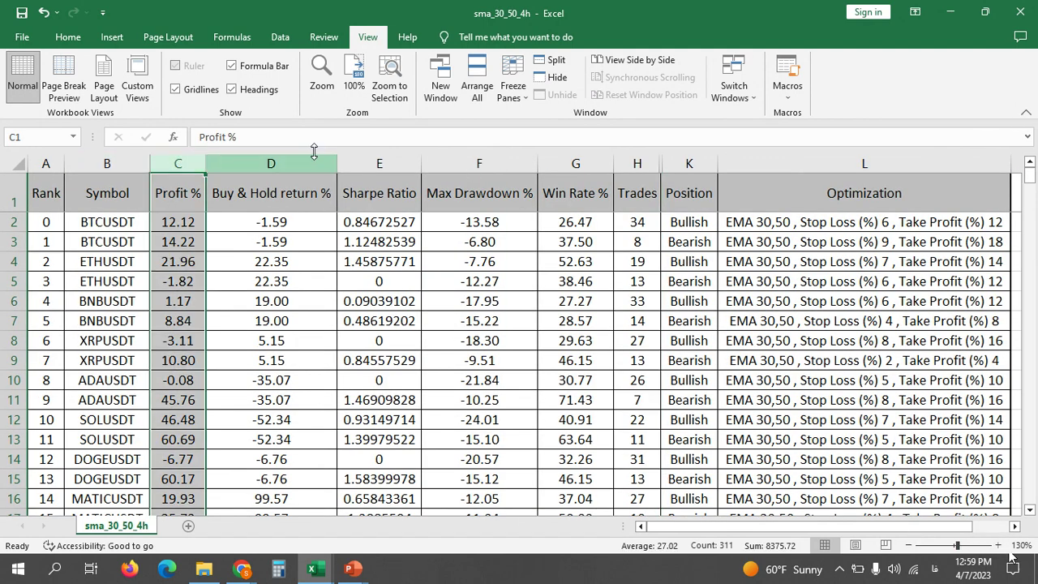
left_click(68, 36)
left_click(922, 84)
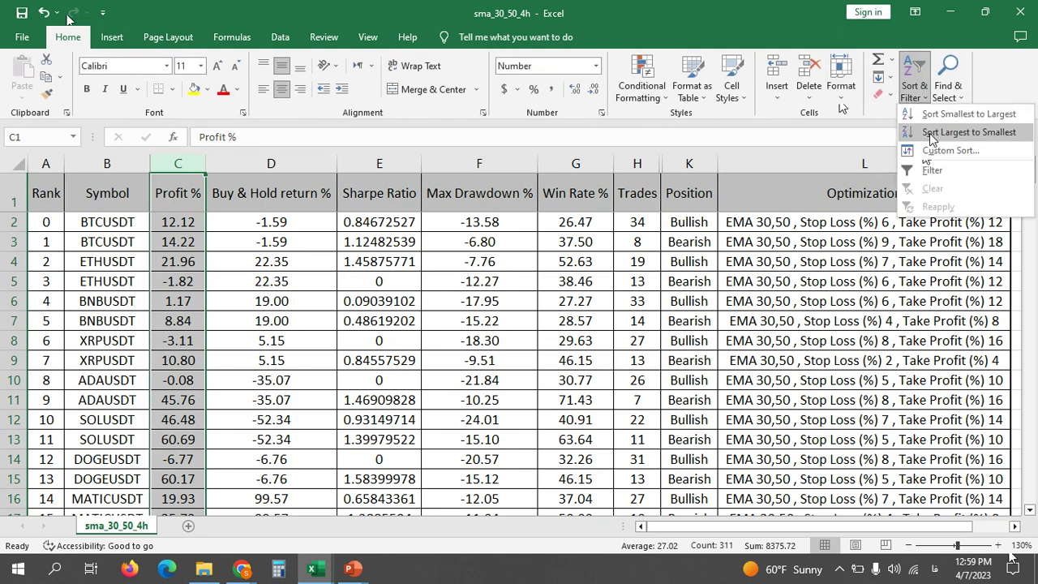
left_click(932, 132)
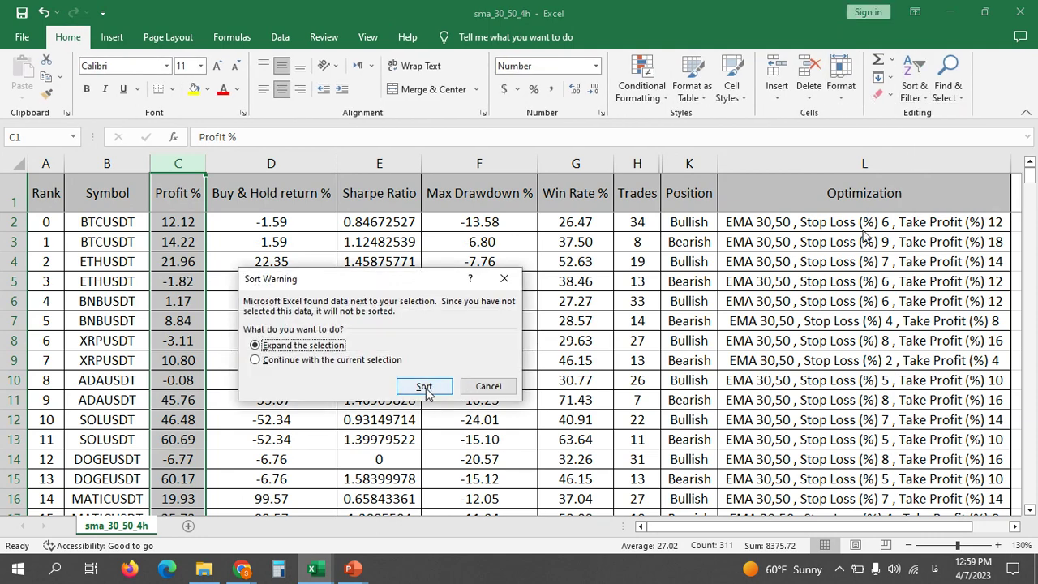
left_click(425, 386)
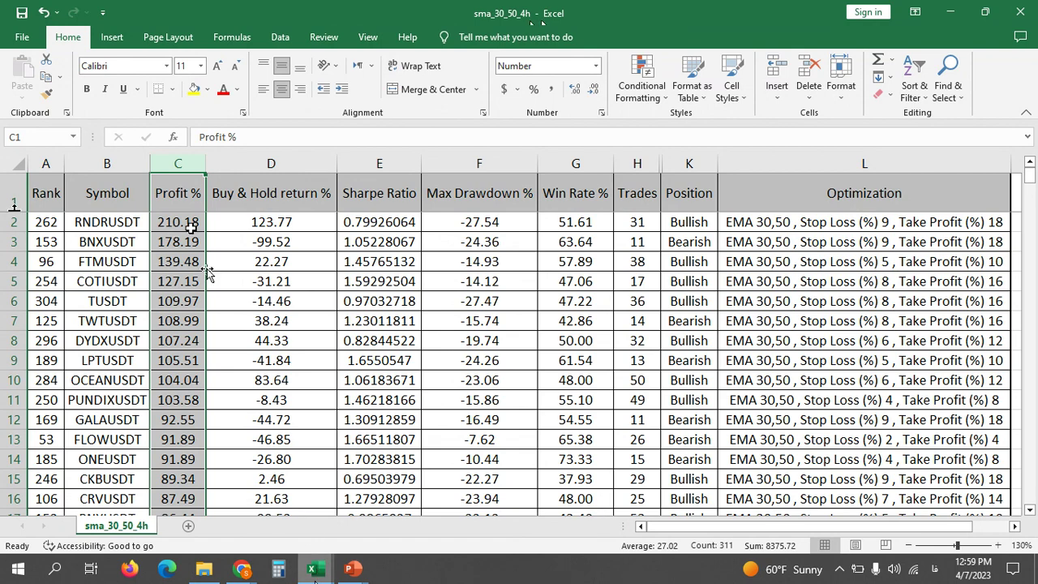
Compare the most profitable 4h symbols with the 1d workbook's preview, then highlight the CRVUSDT and LPTUSDT rows
mouse_move(315, 572)
mouse_move(156, 509)
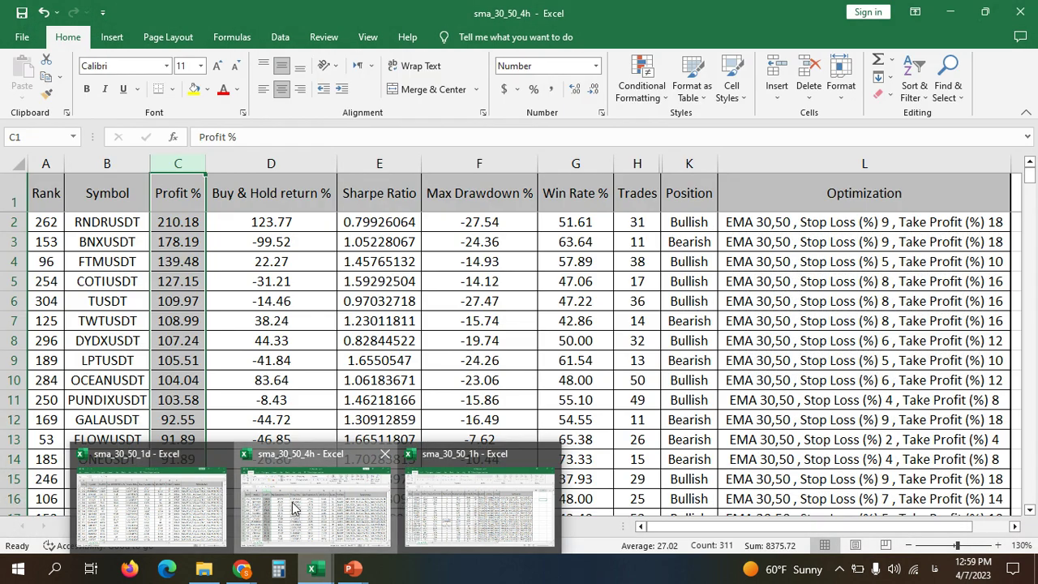
left_click(280, 505)
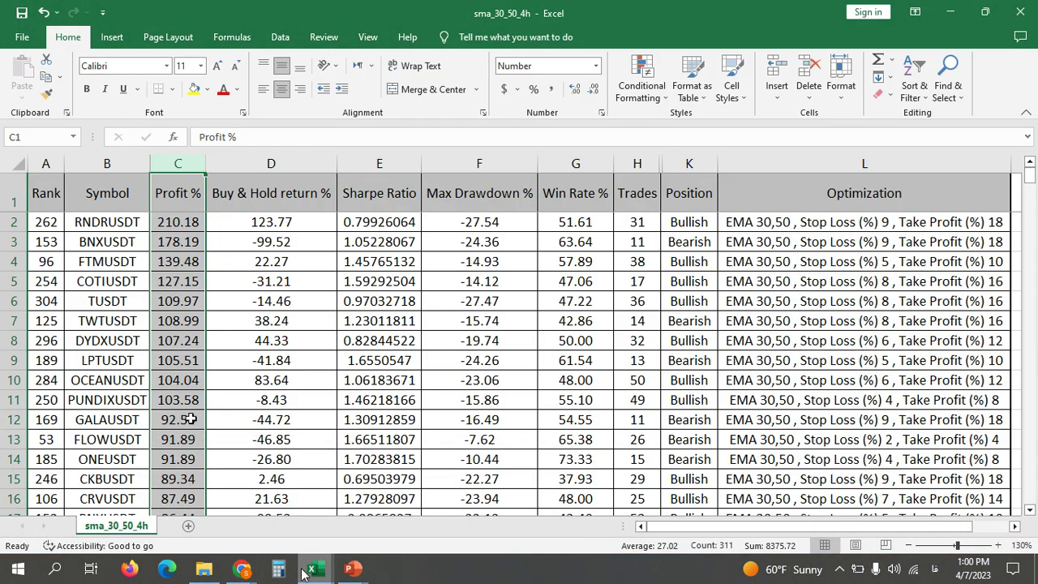
mouse_move(314, 570)
mouse_move(197, 504)
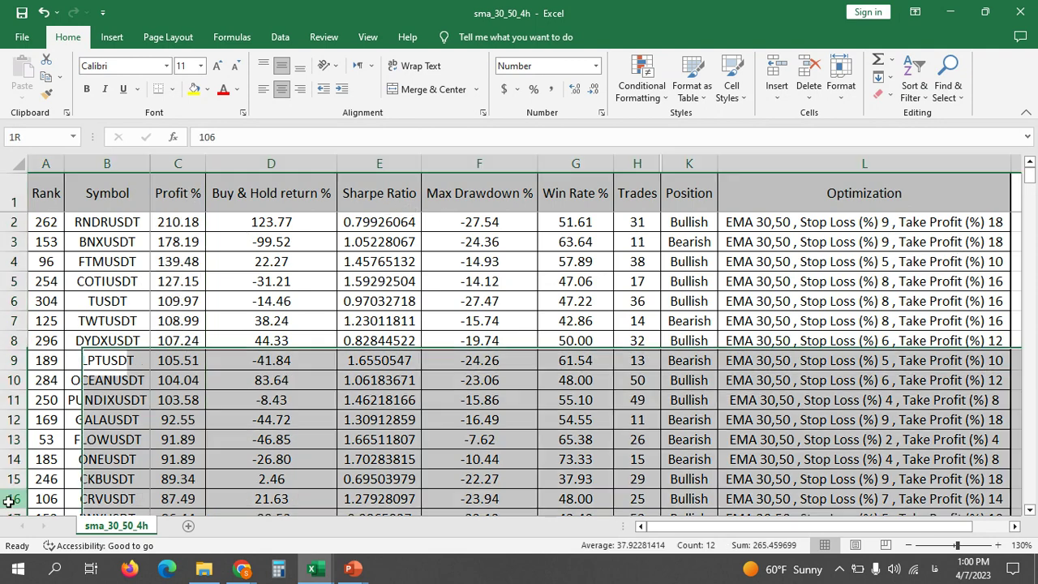
left_click(9, 498)
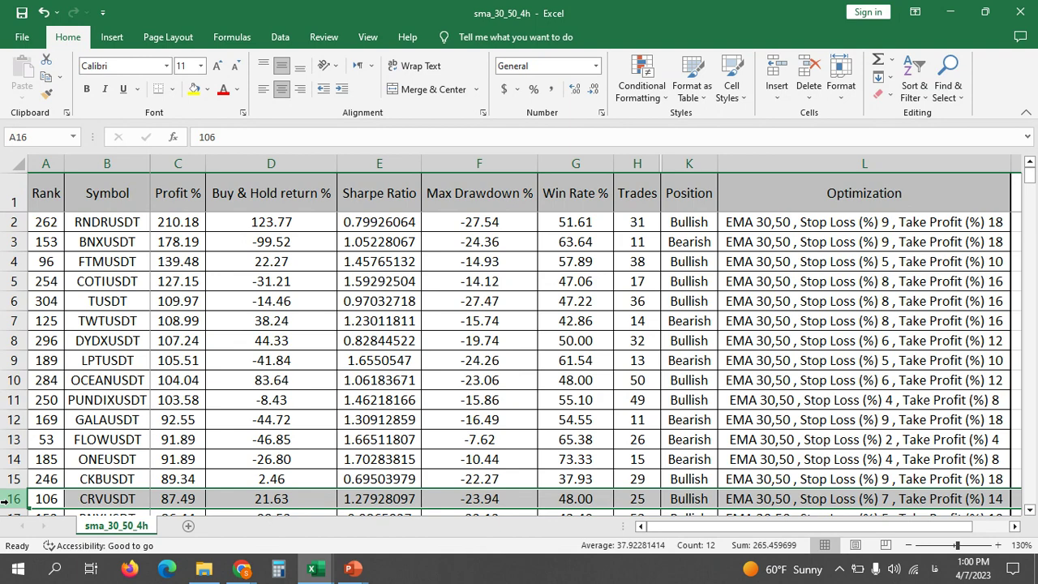
left_click(10, 360)
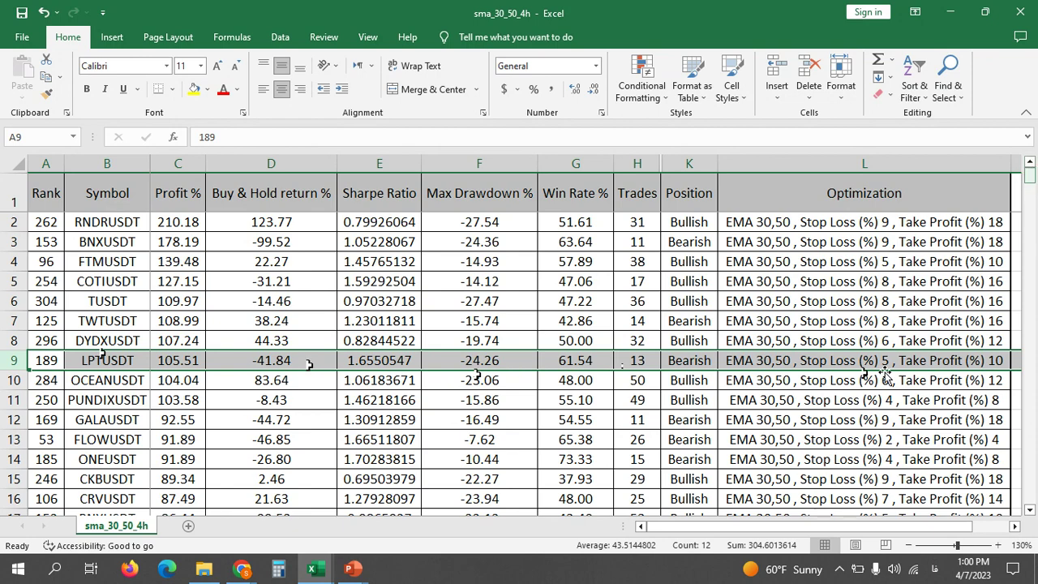
Highlight the RSRUSDT row in row 34, go down the list to row 45 and highlight the ONEUSDT row
left_click_drag(1029, 177, 1032, 198)
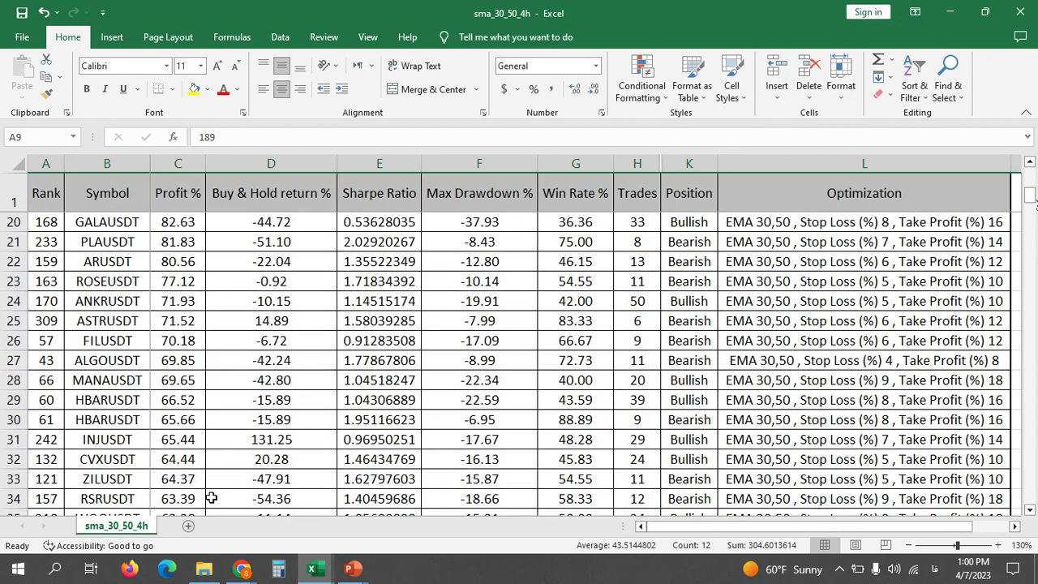
left_click(12, 499)
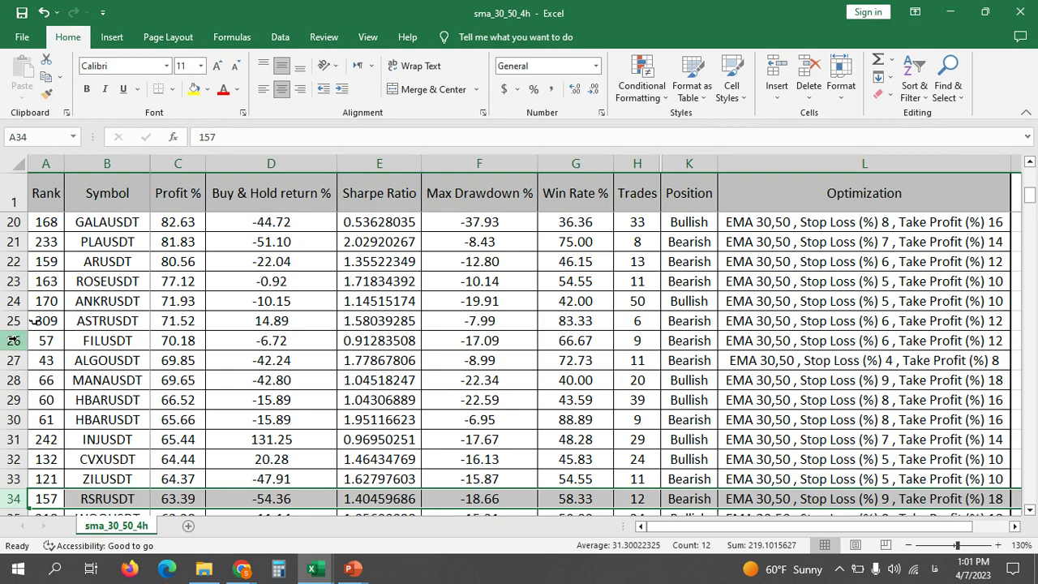
key("Down")
key("Down")
key("Down")
key("Down")
key("Down")
key("Down")
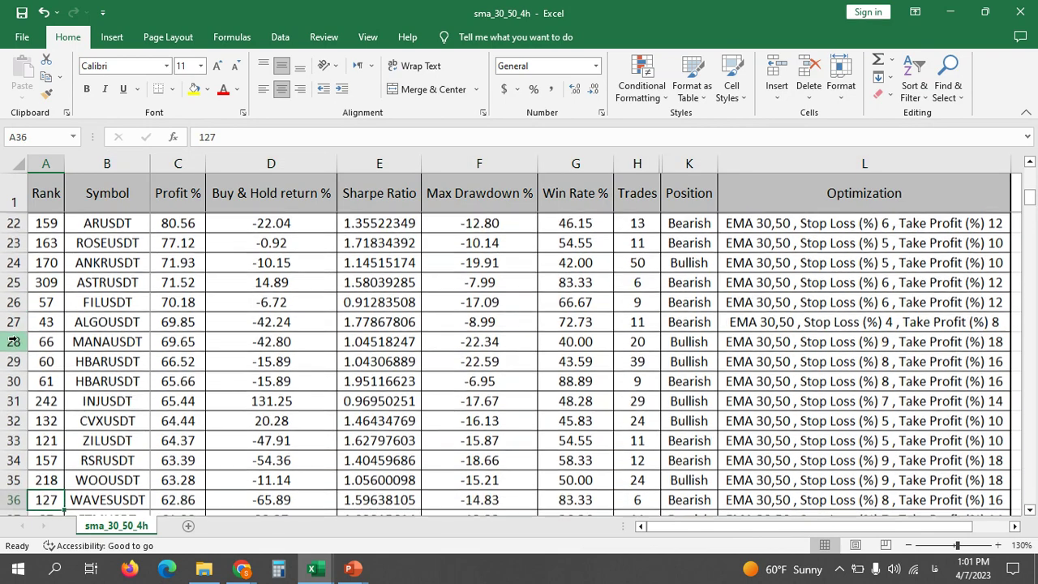
key("Down")
key("Down")
key("Down")
key("Down")
key("Down")
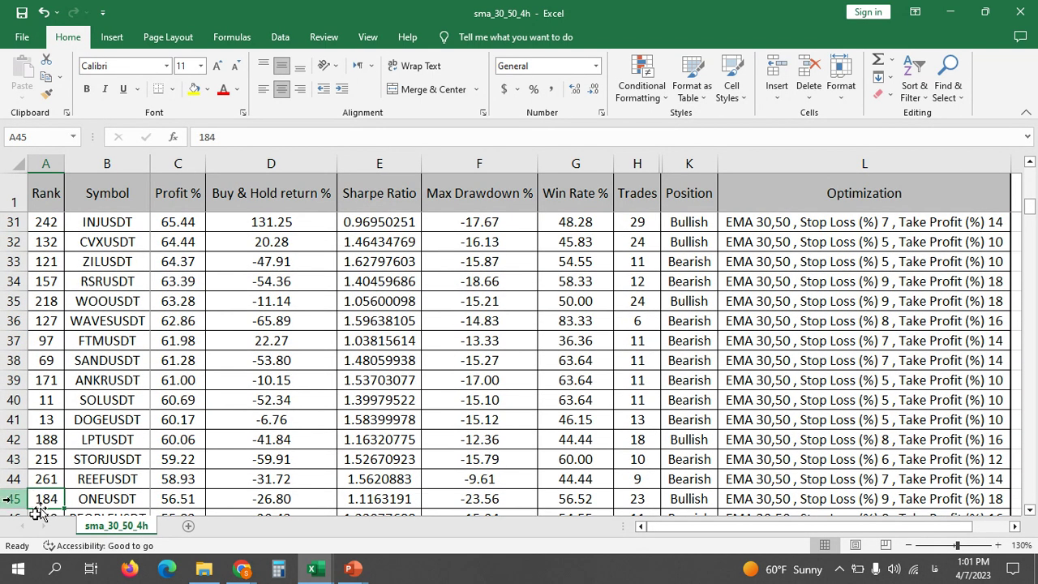
left_click(9, 499)
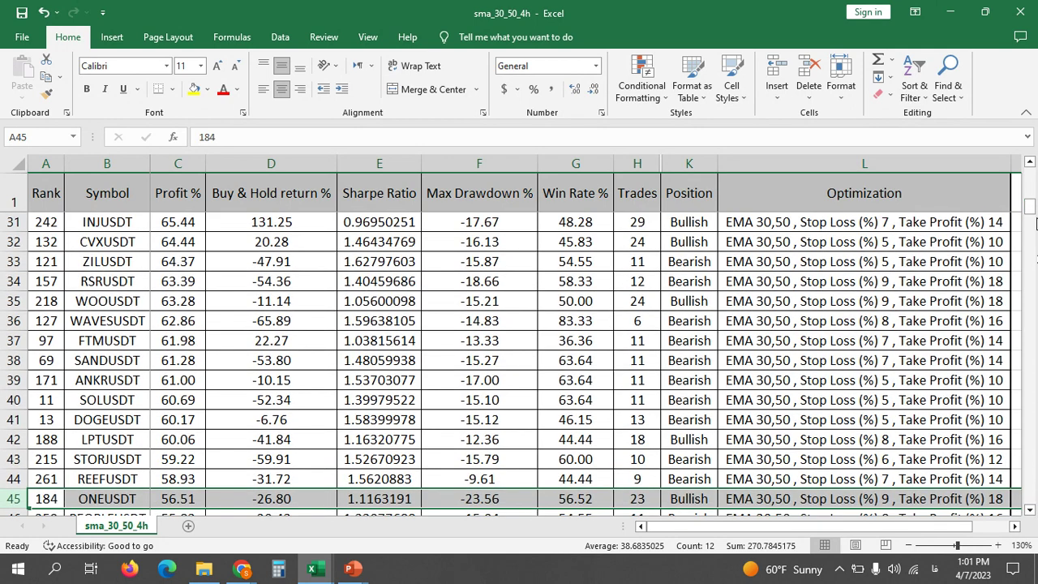
Highlight the AUDIOUSDT row (row 59) in the 4h table and read down the Profit % column to XECUSDT in row 105
left_click_drag(1036, 223, 1036, 230)
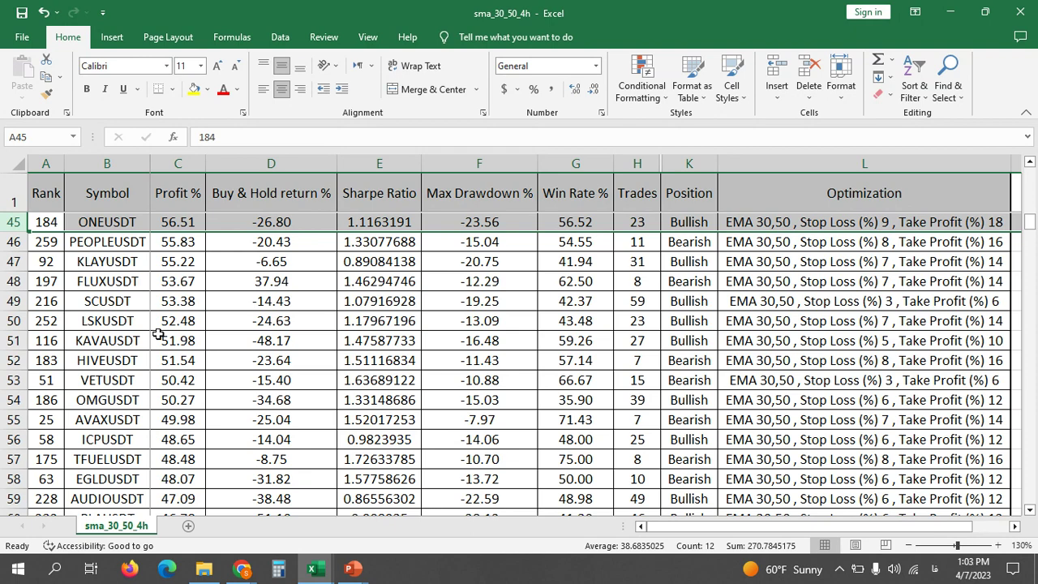
left_click(14, 499)
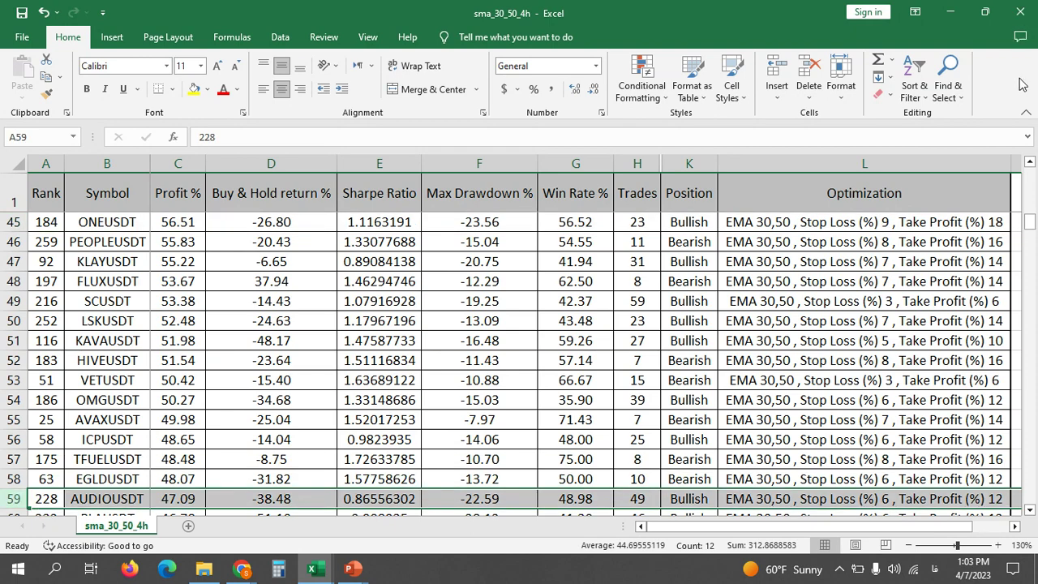
left_click_drag(1033, 222, 1030, 246)
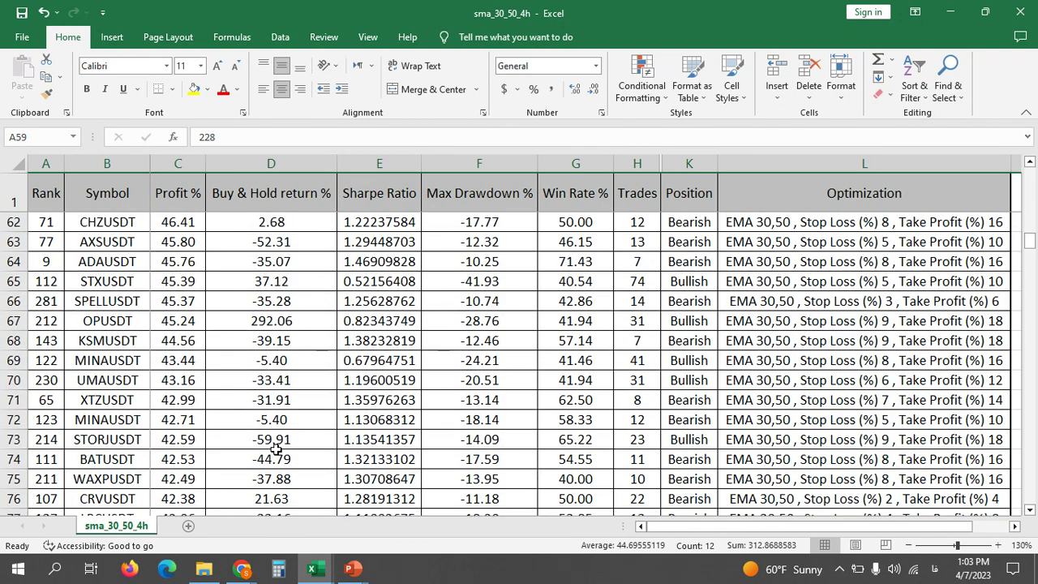
left_click(196, 500)
key("Down")
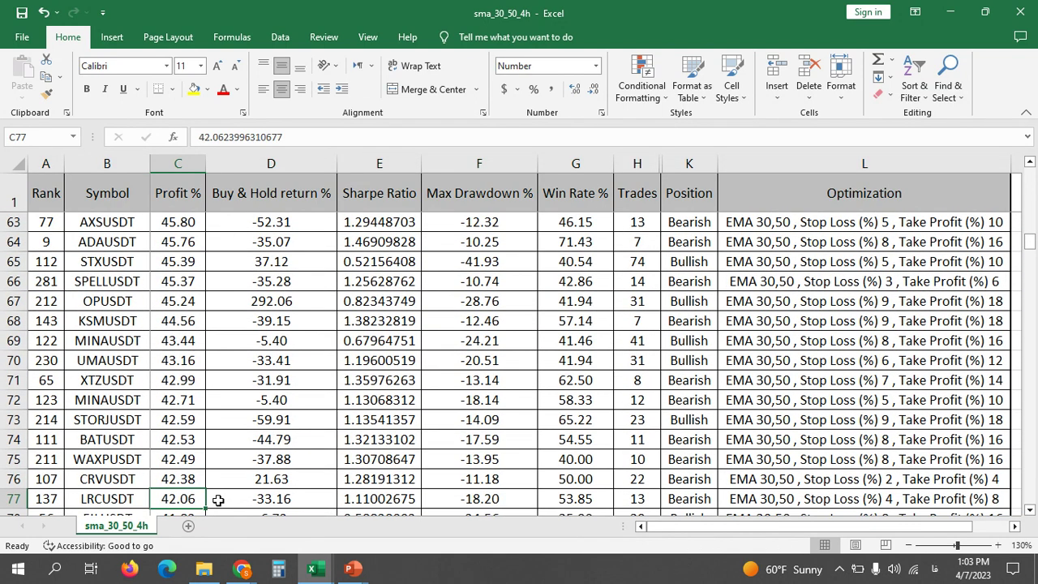
key("Down")
key("Down")
key("Down")
key("Down")
key("Down")
key("Down")
key("Down")
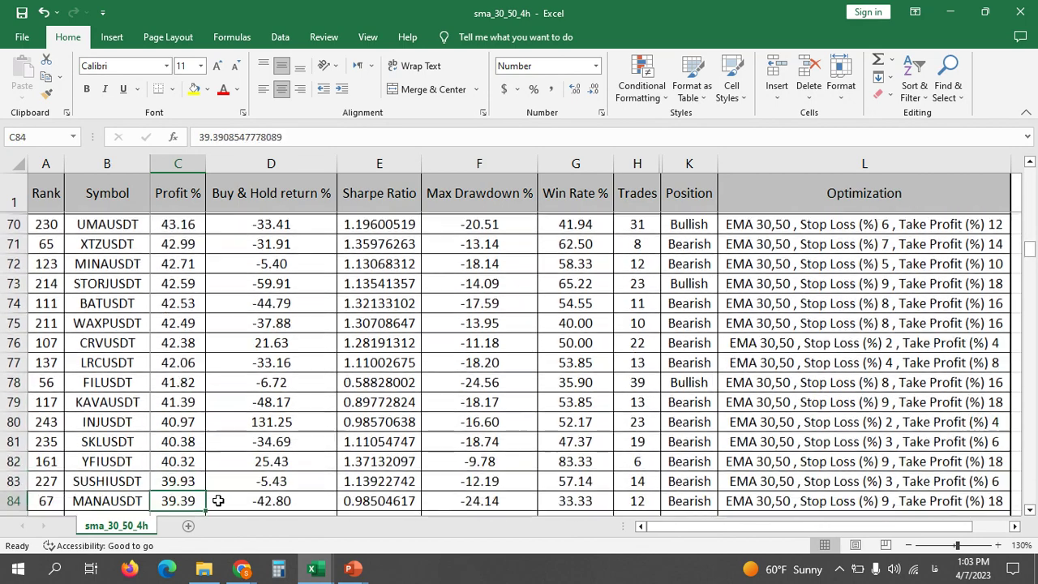
key("Down")
key("Down")
key("Down")
key("Down")
key("Down")
key("Down")
key("Down")
key("Down")
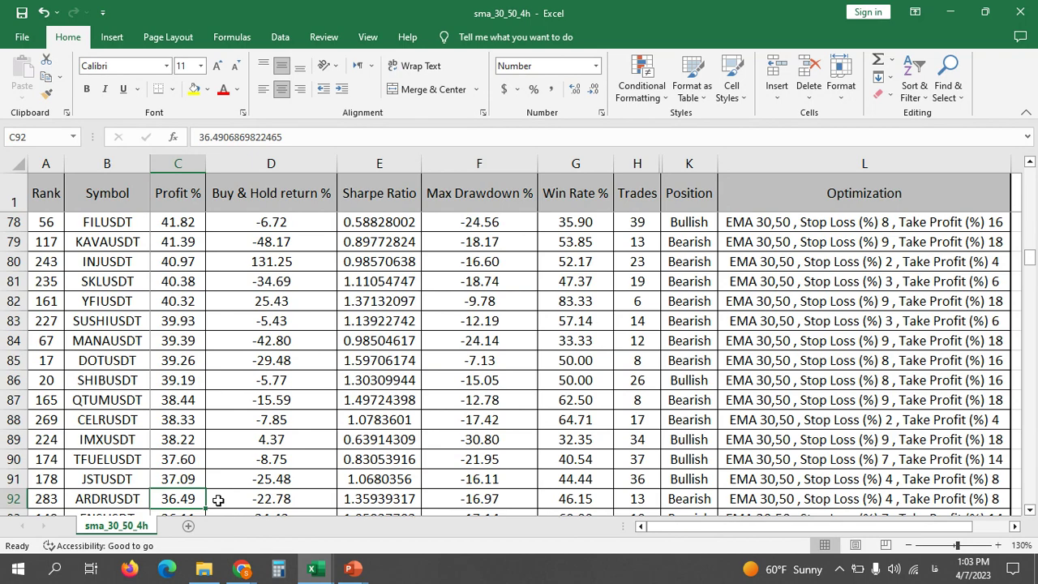
key("Down")
key("Down")
key("Down")
key("Down")
key("Down")
key("Down")
key("Down")
key("Down")
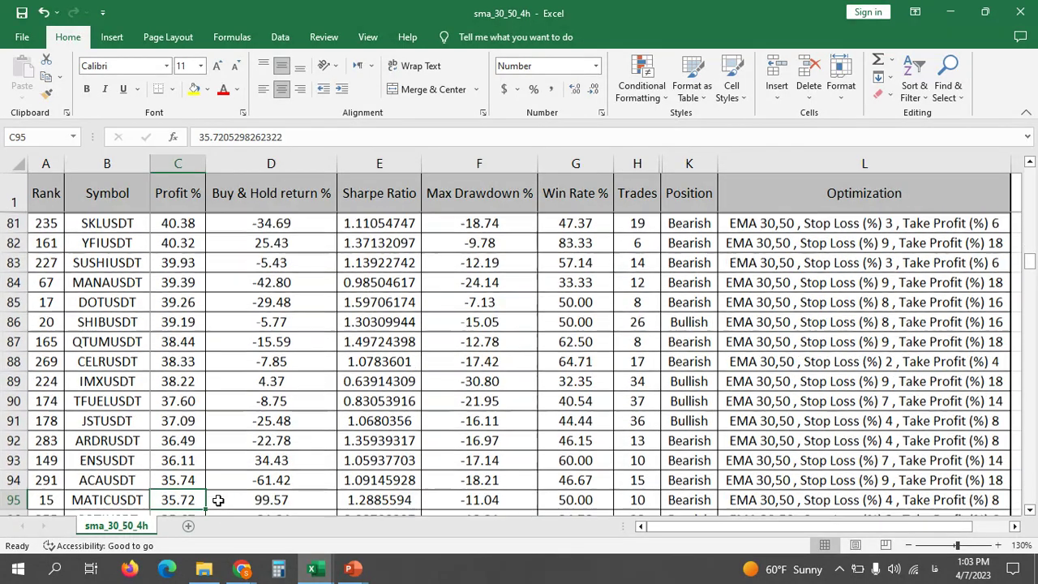
key("Down")
key("Down")
key("Down")
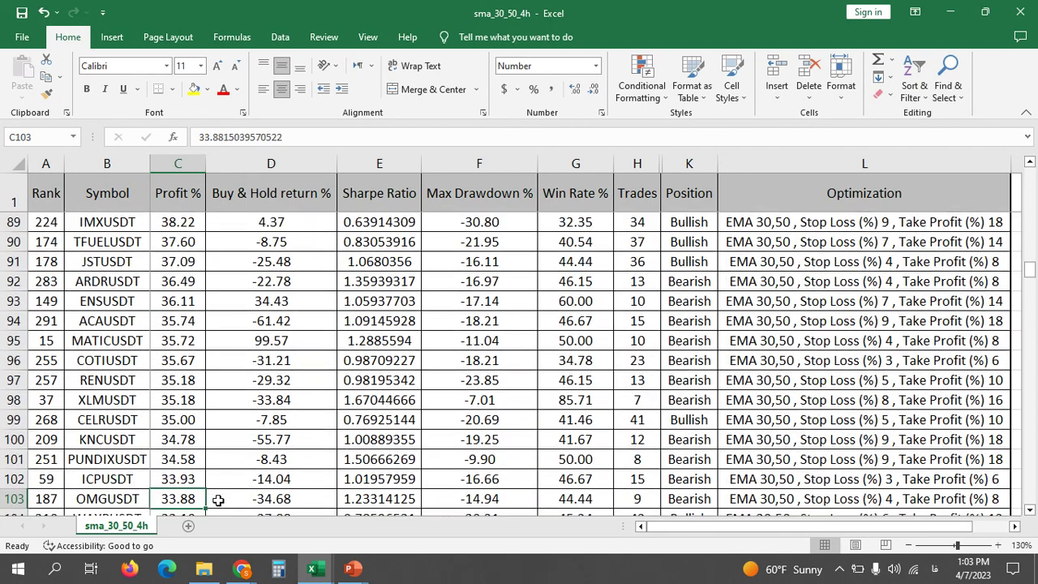
key("Down")
key("Down")
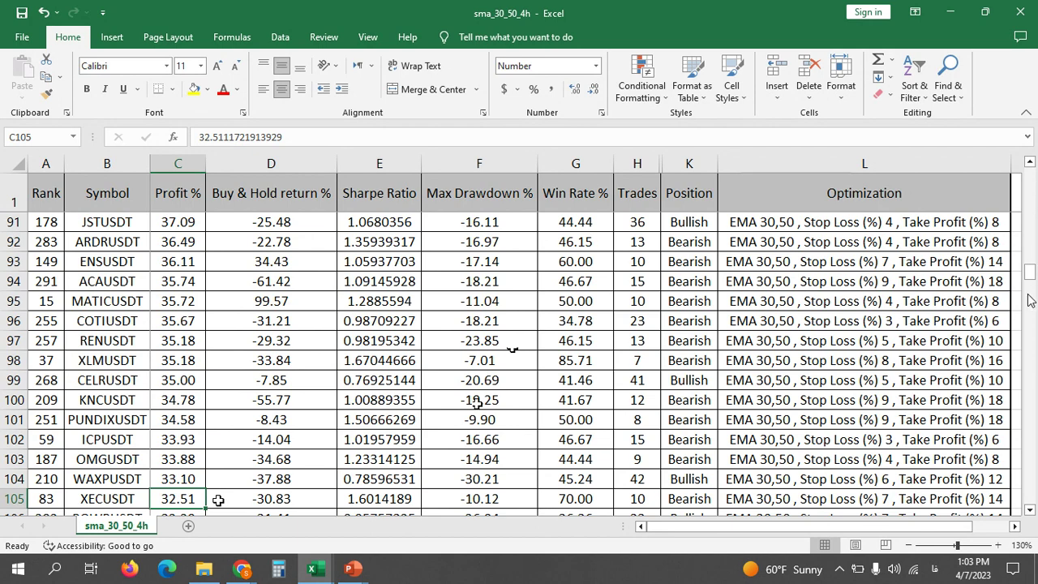
Select VGXUSDT's Profit % cell at the end of the 4h table and look back up through the losses to the lowest positive profits
key("ctrl+End")
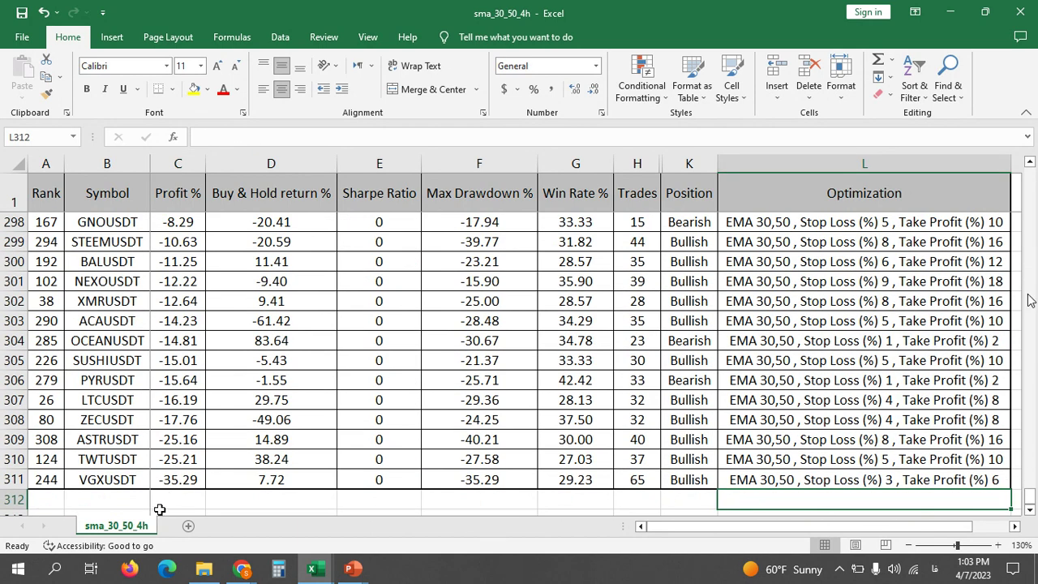
left_click(192, 482)
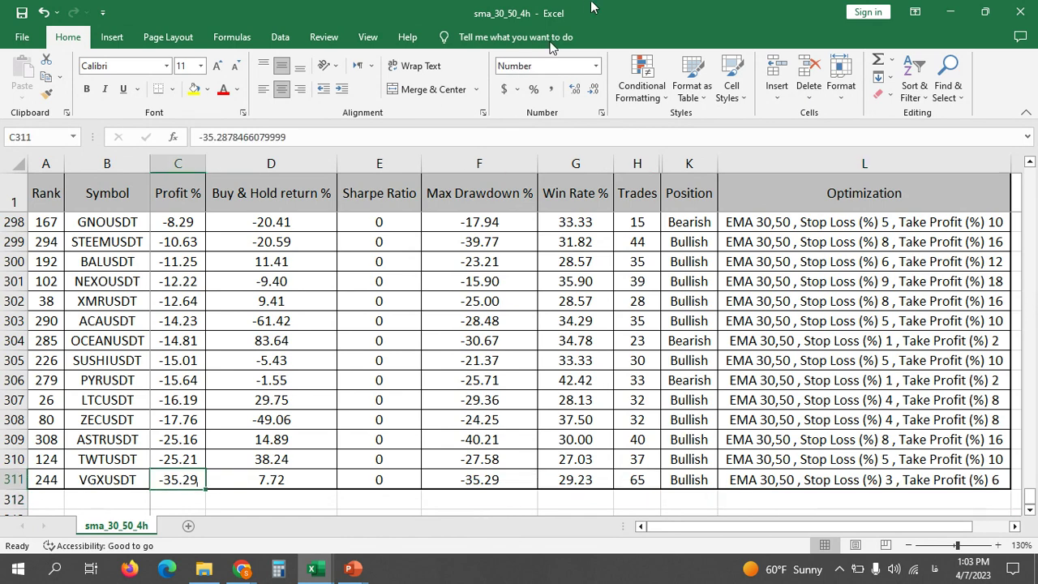
scroll(163, 393, "up", 3)
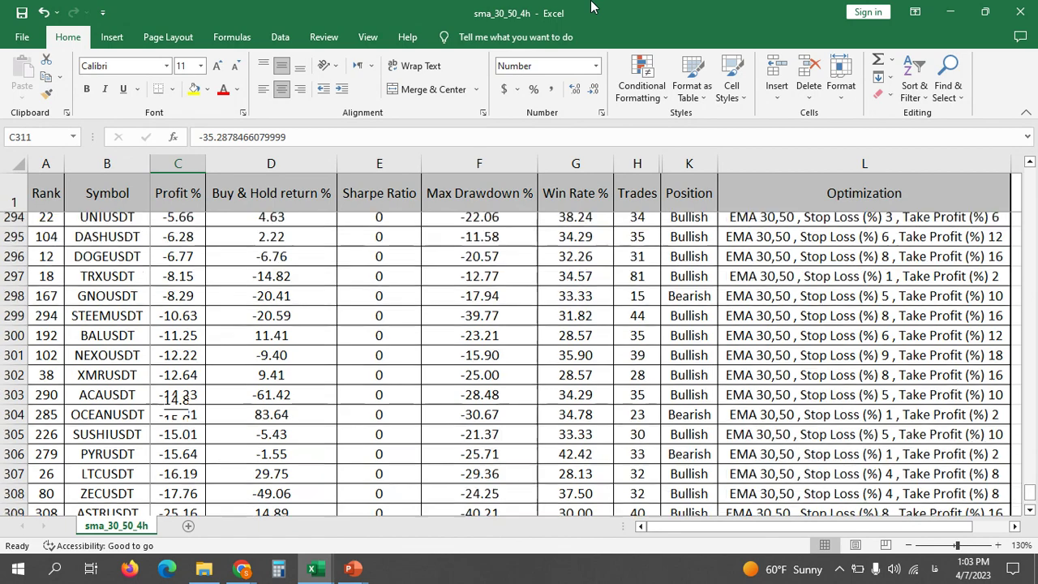
scroll(157, 398, "up", 6)
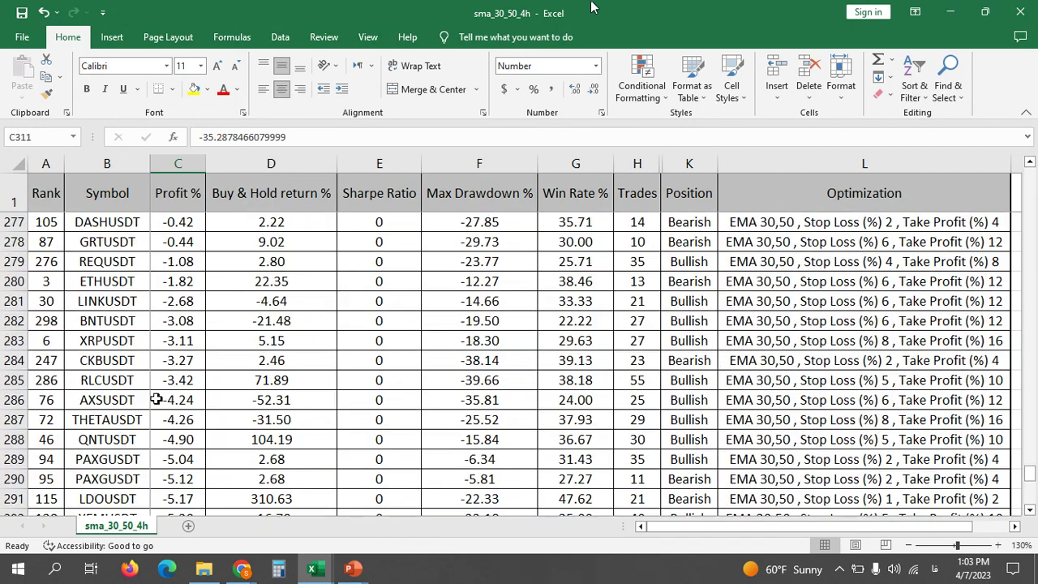
scroll(157, 400, "up", 8)
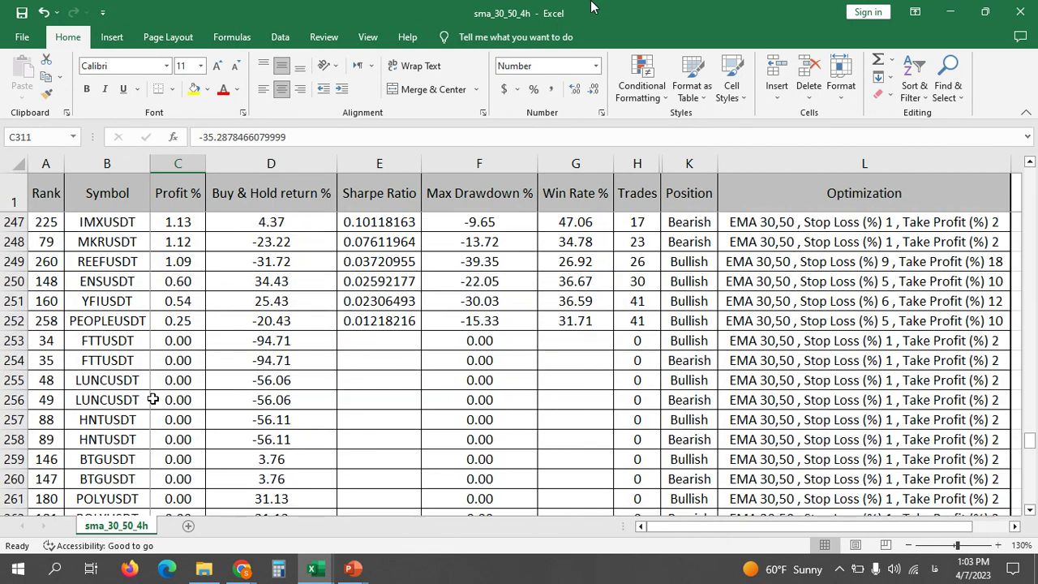
scroll(152, 399, "up", 1)
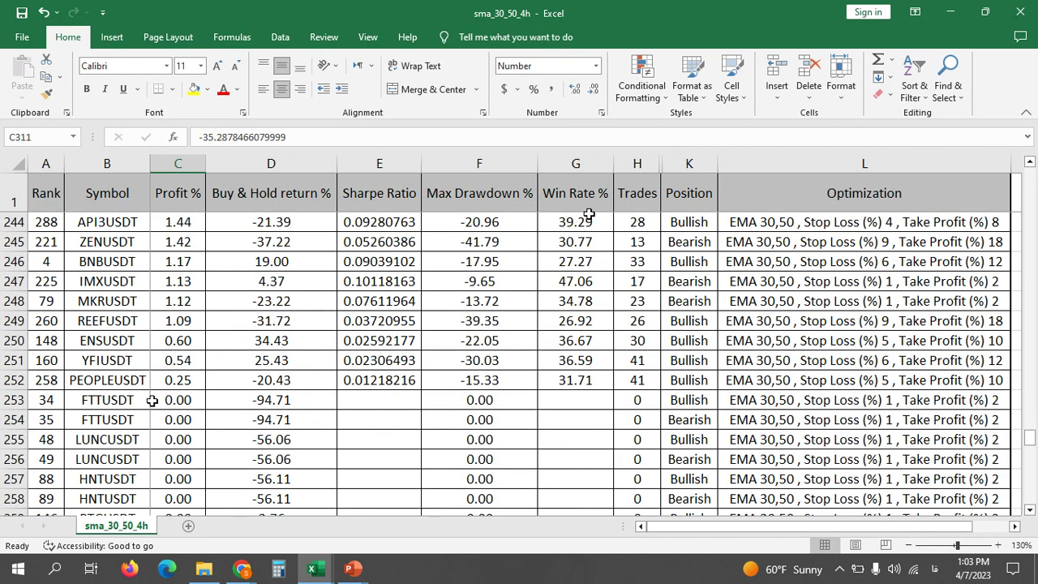
Hide the screen-sharing notice and switch to the sma_30_50_1h workbook
key("alt+Tab")
key("alt+Tab")
key("alt+Tab")
key("alt+Tab")
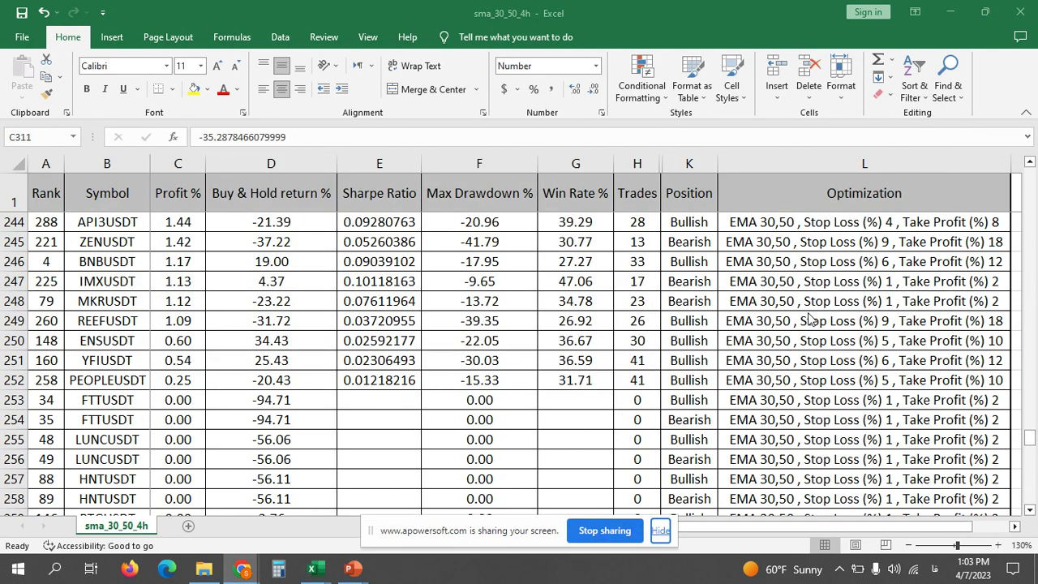
left_click(660, 531)
mouse_move(312, 568)
left_click(485, 499)
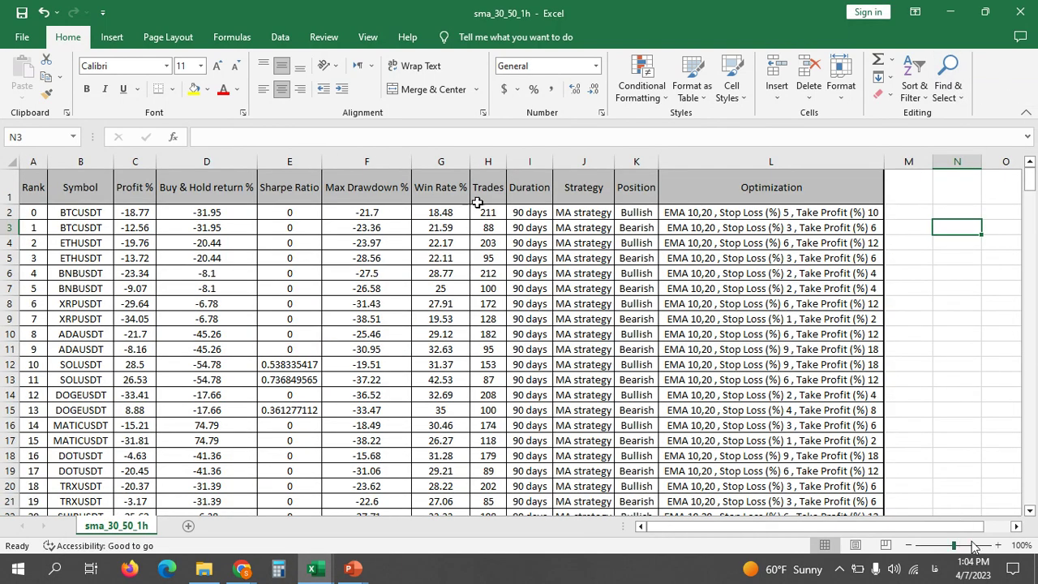
left_click(998, 545)
left_click(998, 545)
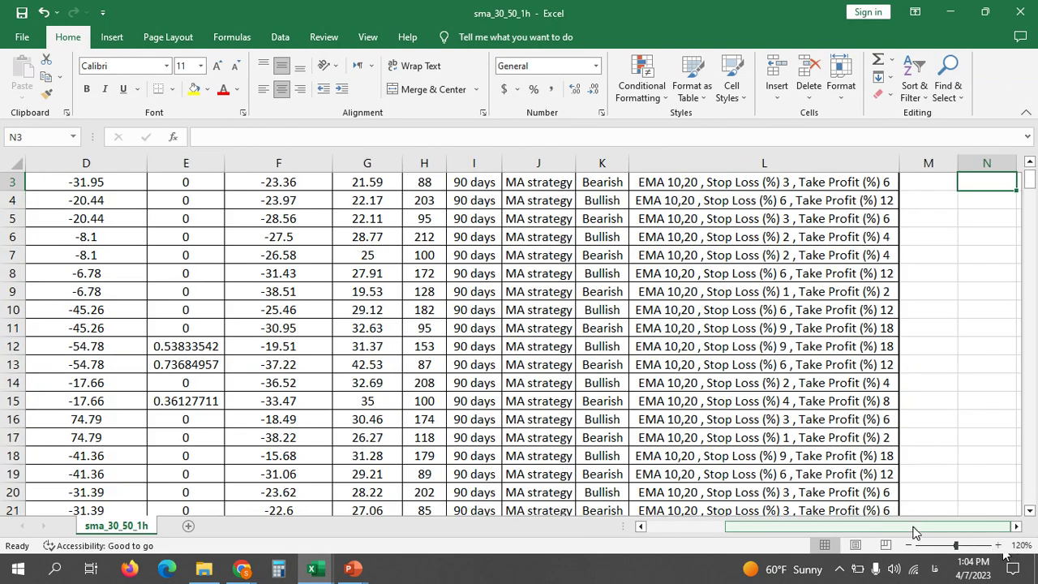
left_click_drag(915, 531, 640, 528)
scroll(730, 268, "up", 1)
left_click_drag(703, 163, 781, 168)
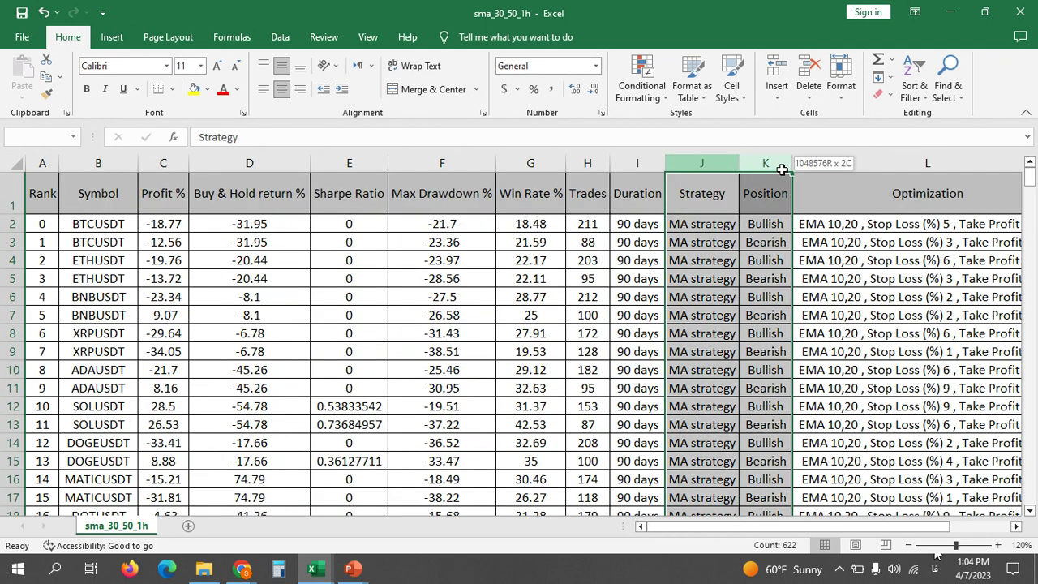
right_click(762, 168)
key("Escape")
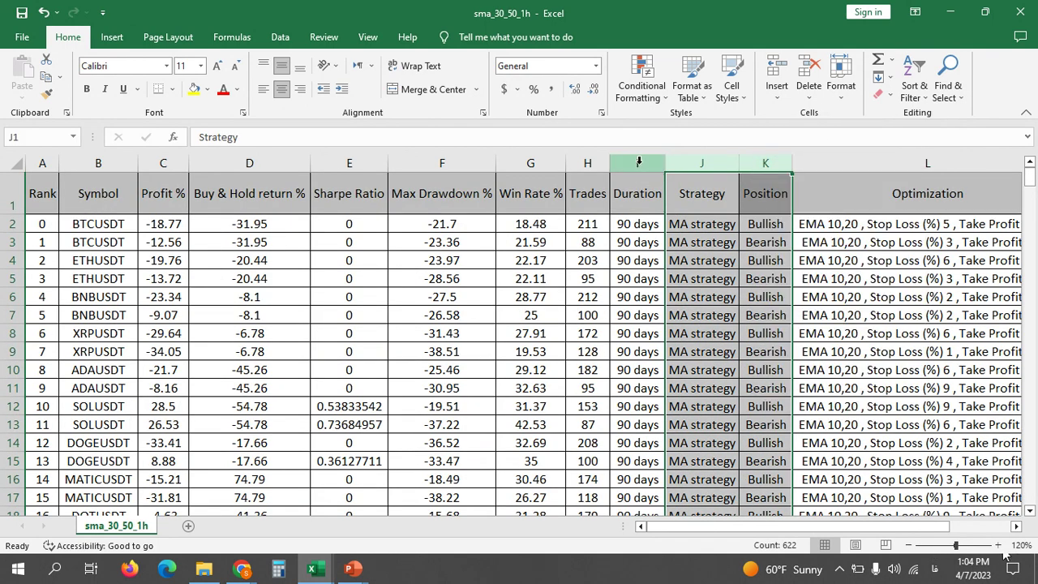
Hide the Duration and Strategy columns (I and J) of the 1h table
left_click_drag(638, 163, 694, 167)
right_click(694, 168)
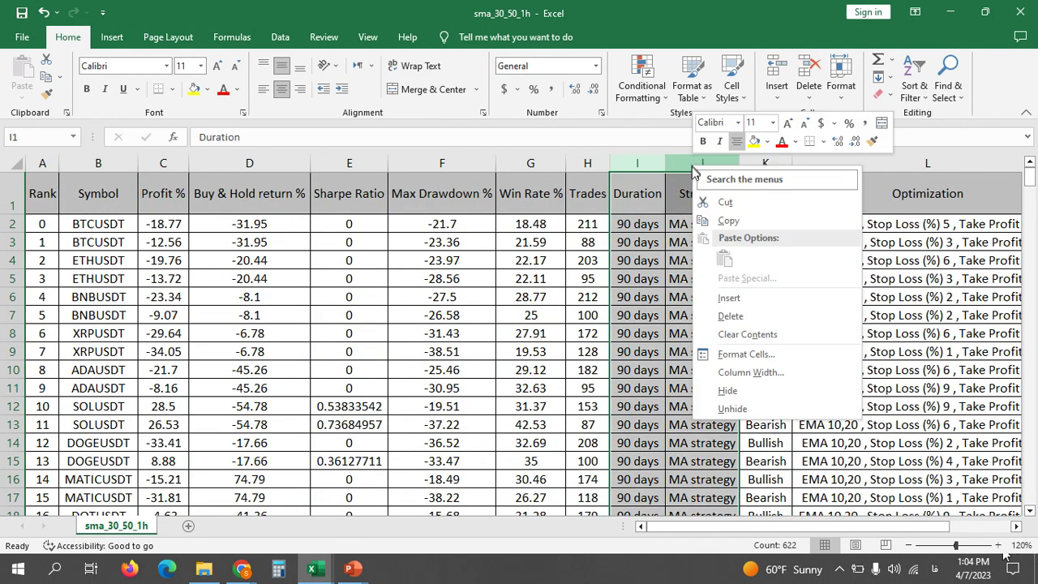
left_click(759, 391)
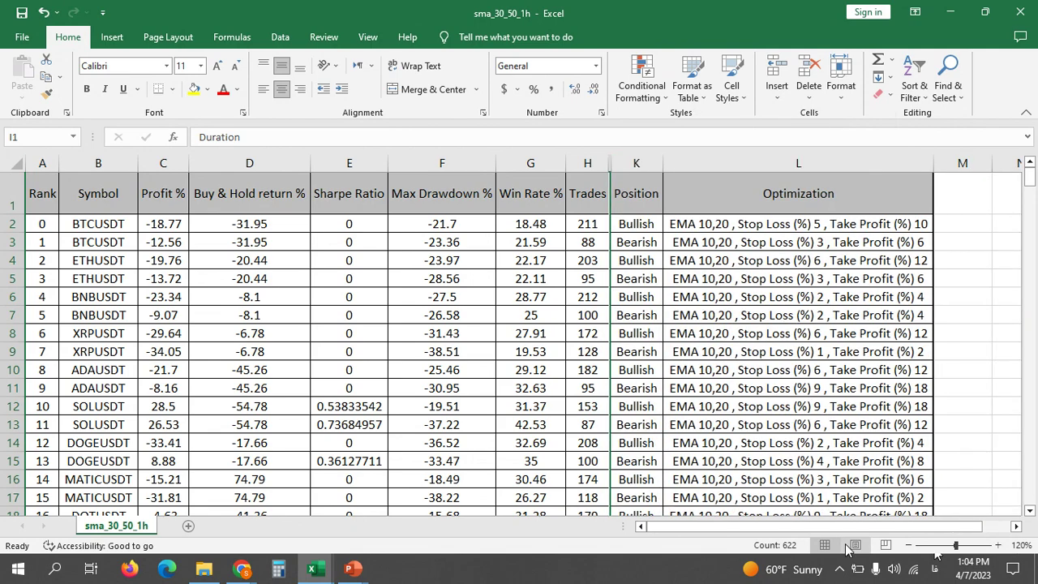
Sort the 1h table by Profit % from largest to smallest, expanding the selection to the adjacent columns
left_click(998, 546)
left_click(999, 546)
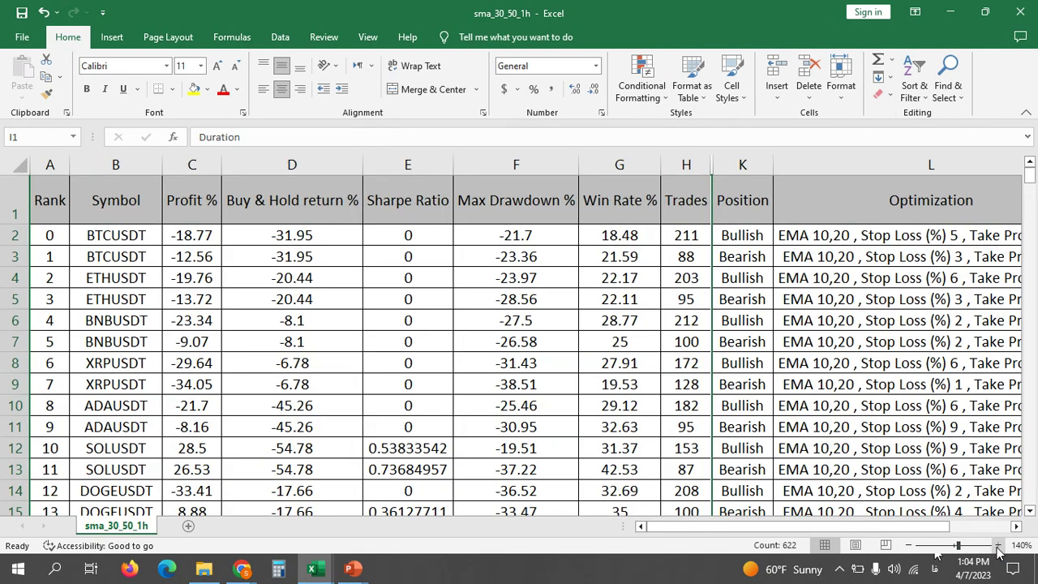
left_click(910, 546)
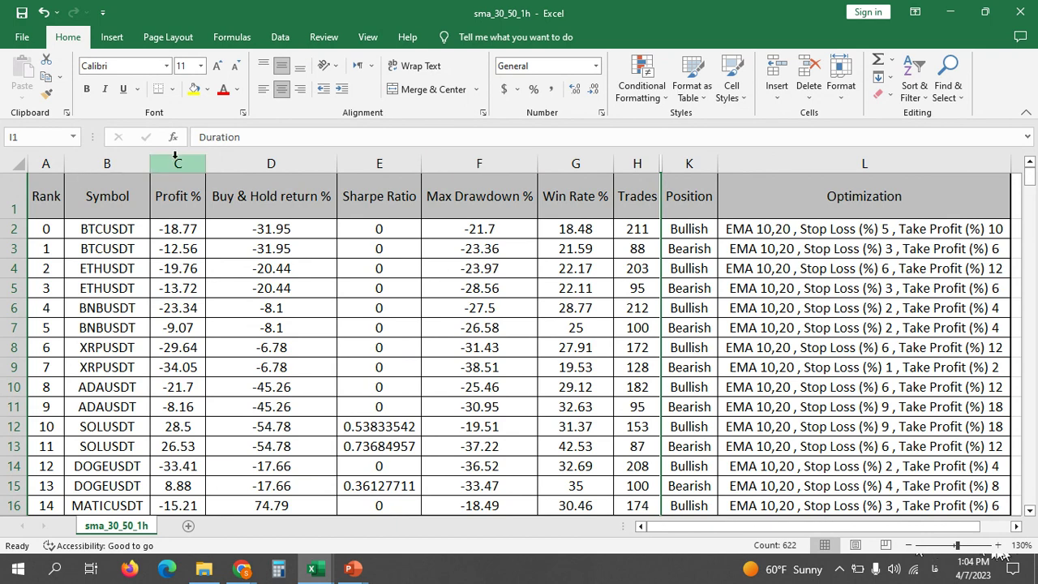
left_click(174, 155)
left_click(914, 82)
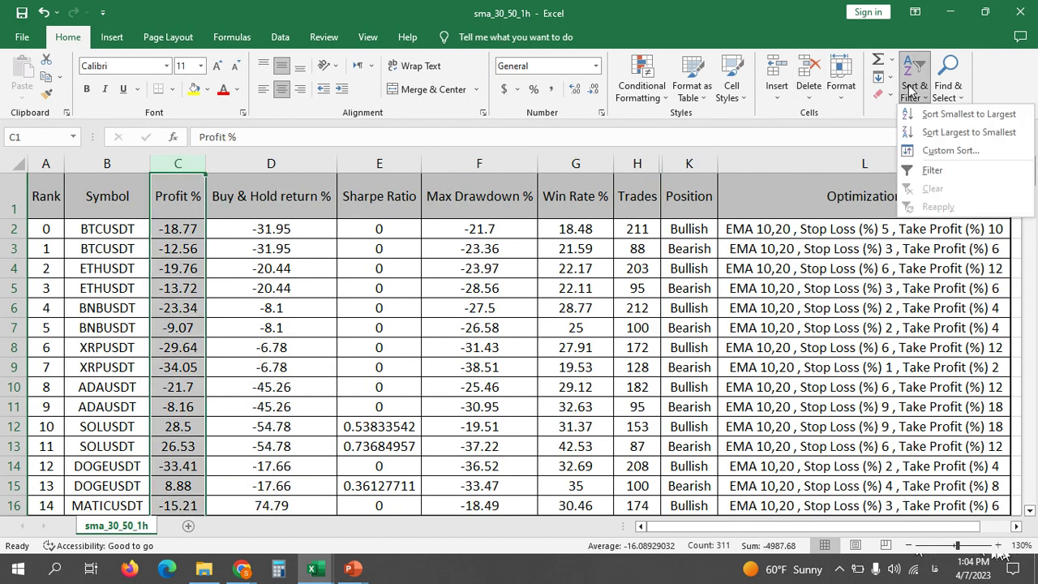
left_click(941, 132)
left_click(426, 388)
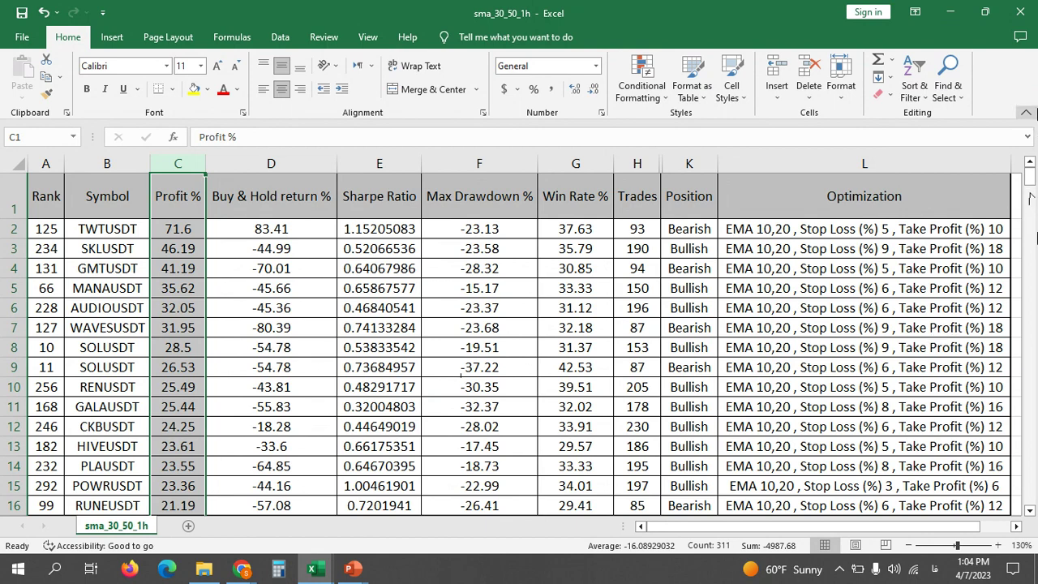
Collapse the ribbon and highlight the TWTUSDT row, the WAVESUSDT row and rows 8 to 17 in turn
left_click(1026, 113)
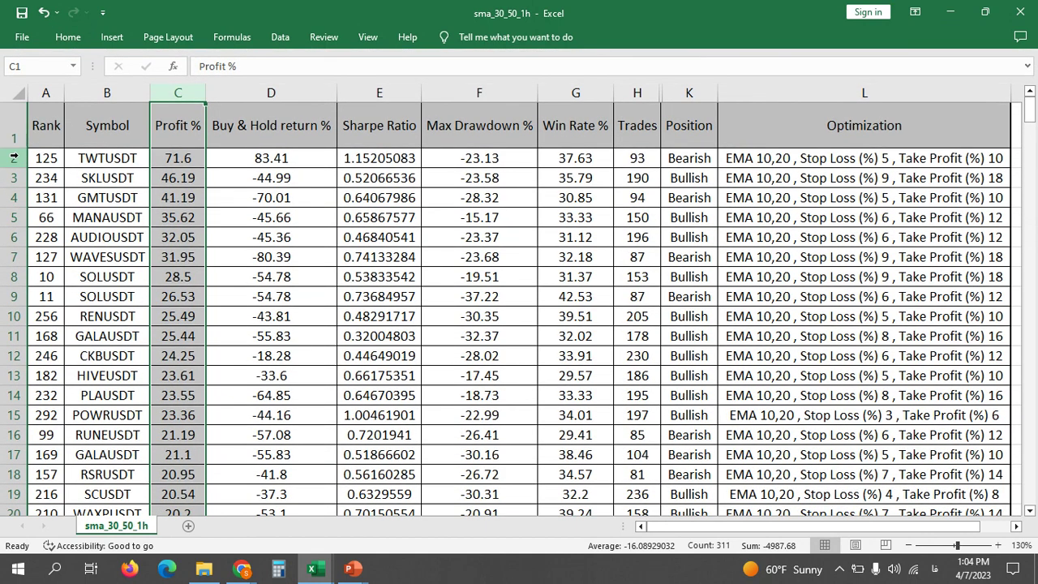
left_click(13, 157)
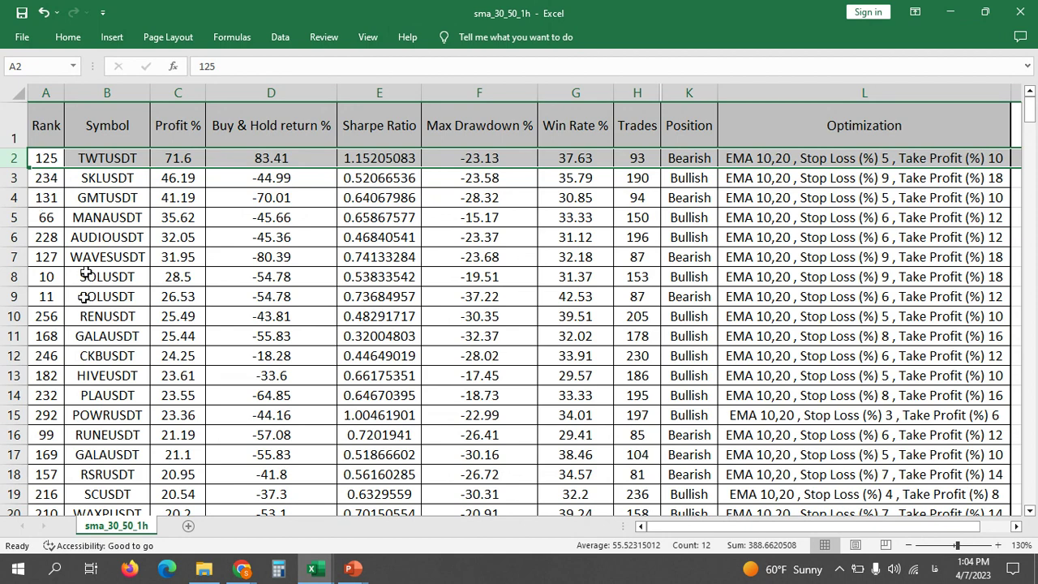
left_click(5, 258)
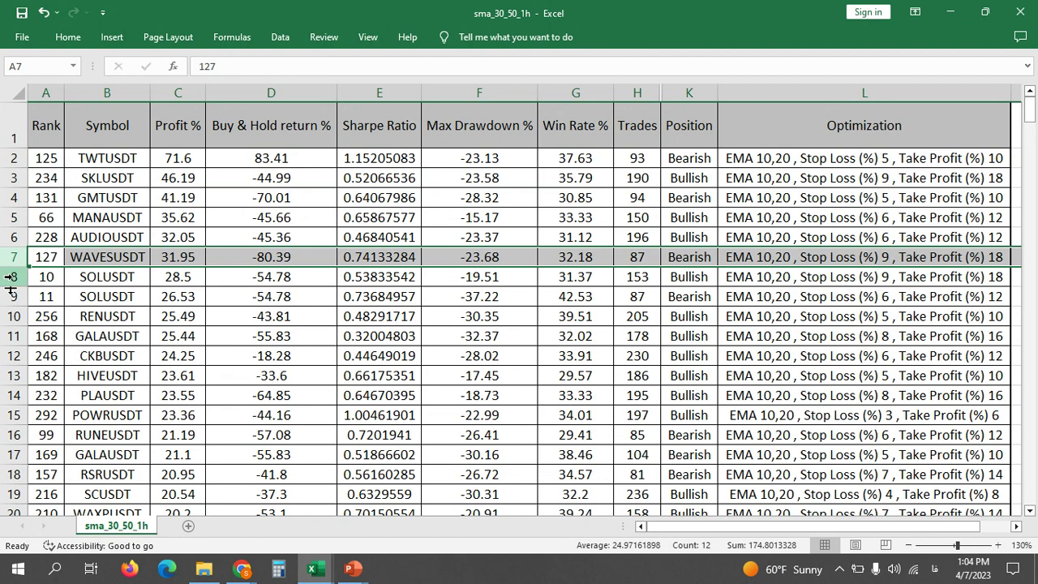
left_click_drag(12, 277, 14, 454)
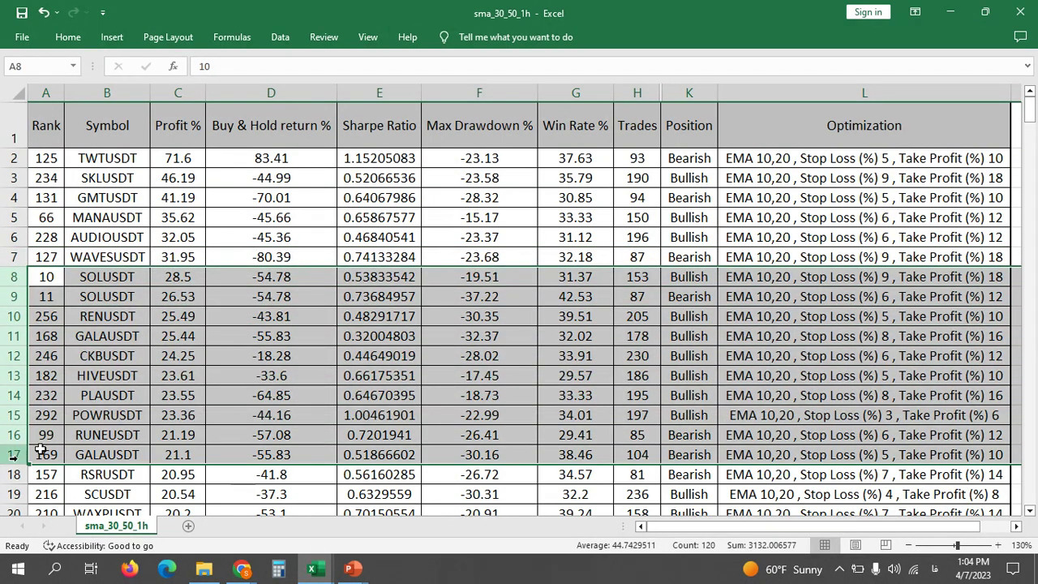
Examine the Profit % values down the 1h list to find where the profitable symbols end
scroll(513, 294, "down", 3)
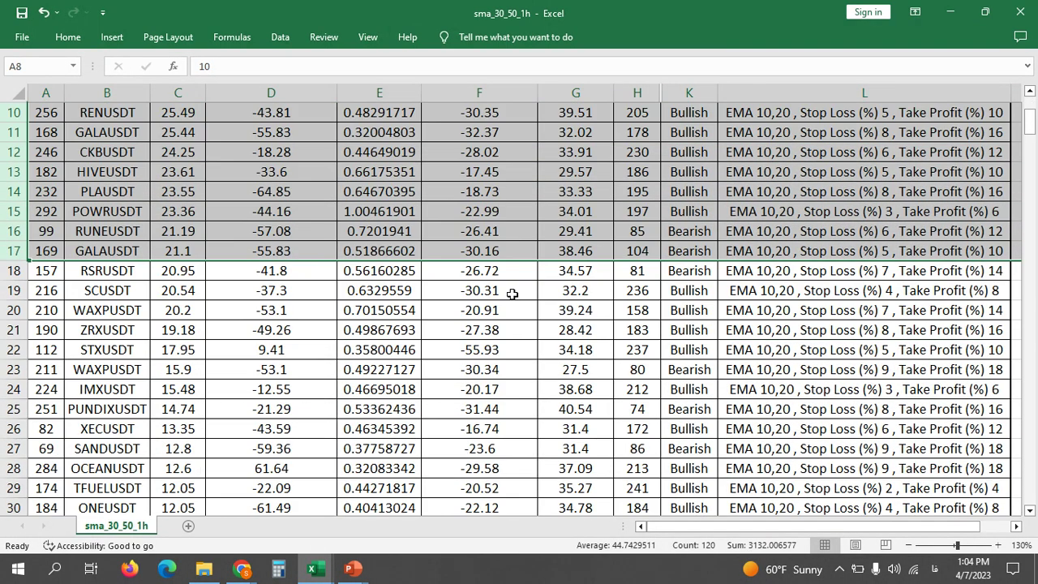
scroll(513, 294, "up", 1)
scroll(512, 293, "down", 4)
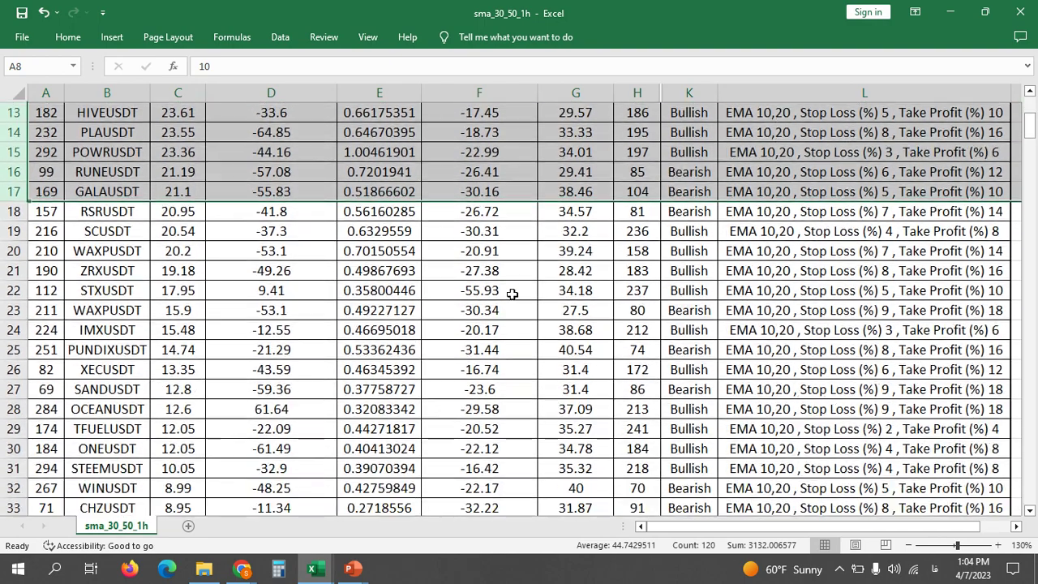
scroll(513, 293, "down", 5)
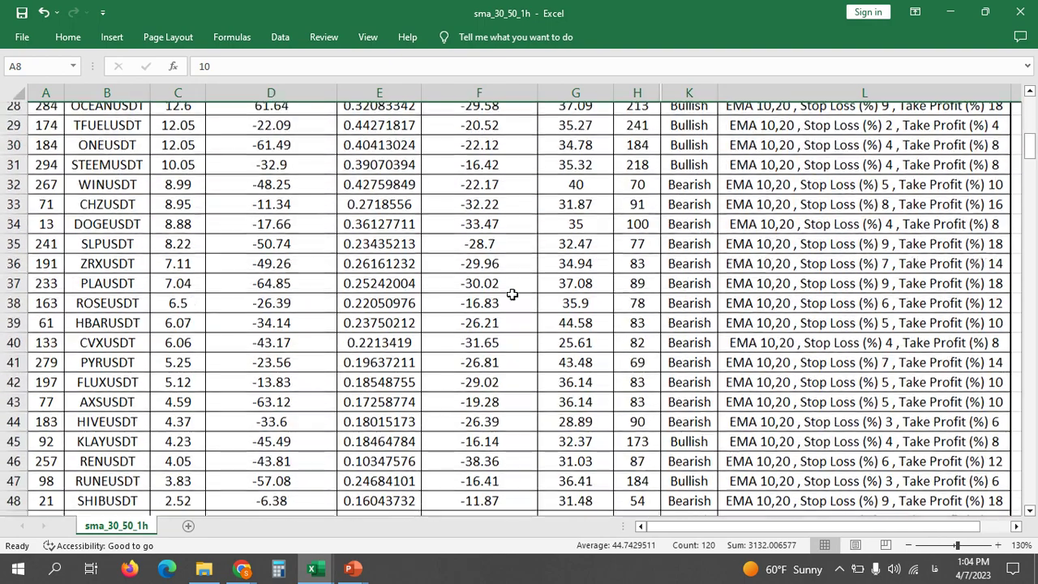
scroll(512, 294, "down", 1)
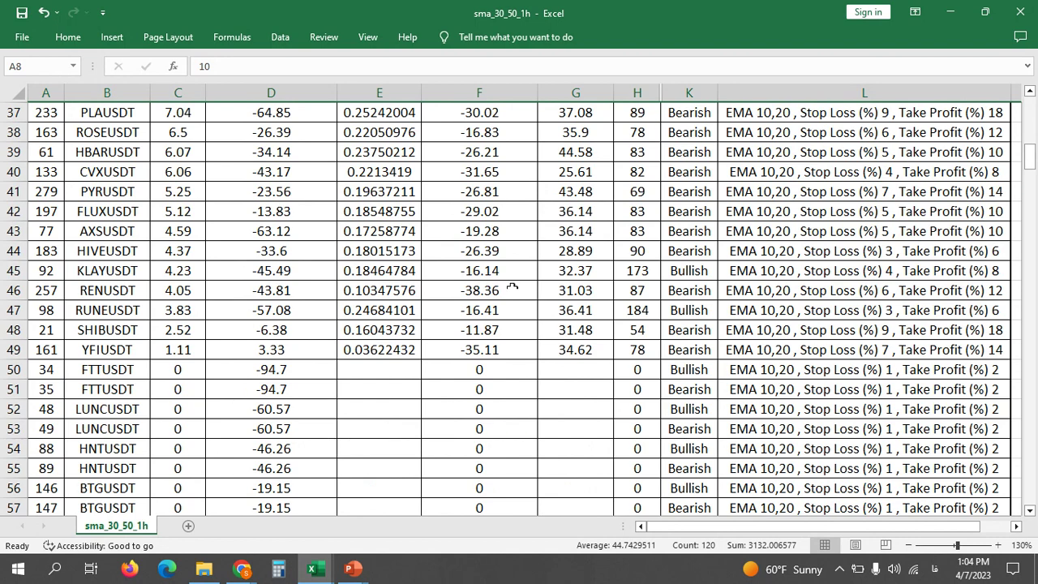
scroll(513, 288, "down", 4)
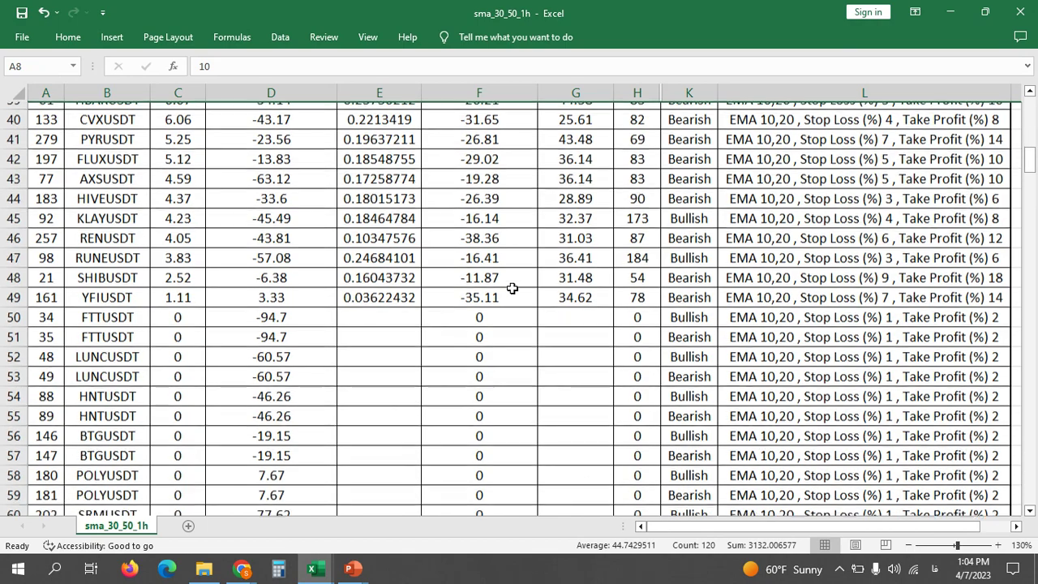
Examine the remaining Profit % values from row 50 through the last row of the 1h table
scroll(513, 288, "down", 7)
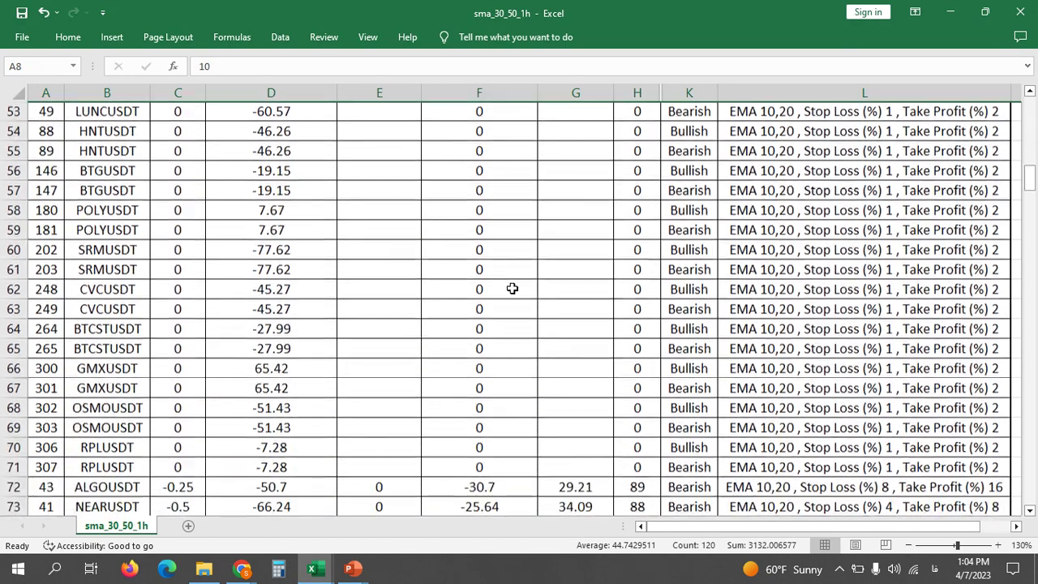
scroll(512, 288, "down", 3)
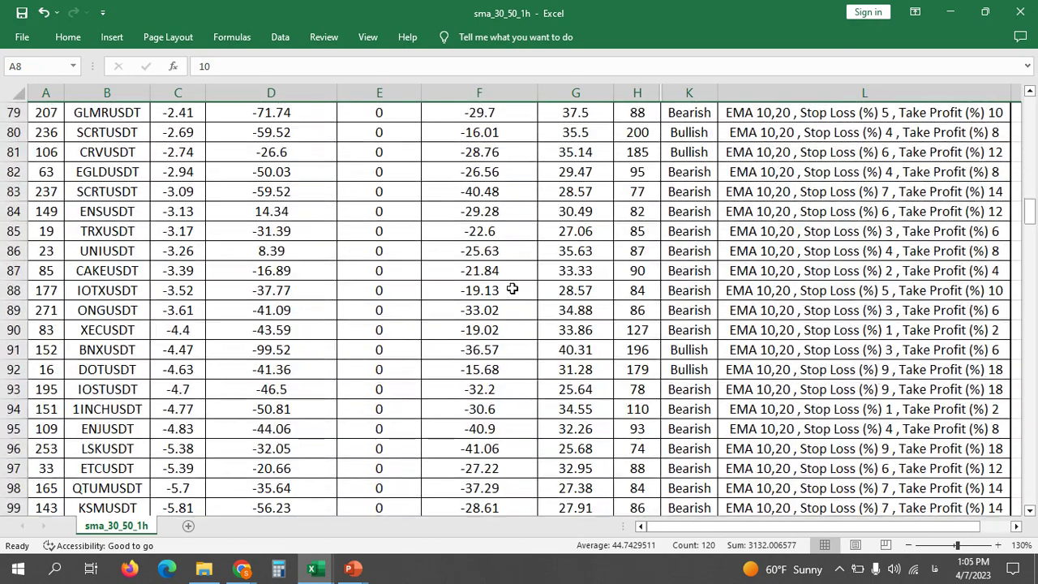
scroll(513, 288, "up", 4)
scroll(513, 288, "down", 10)
scroll(512, 288, "down", 8)
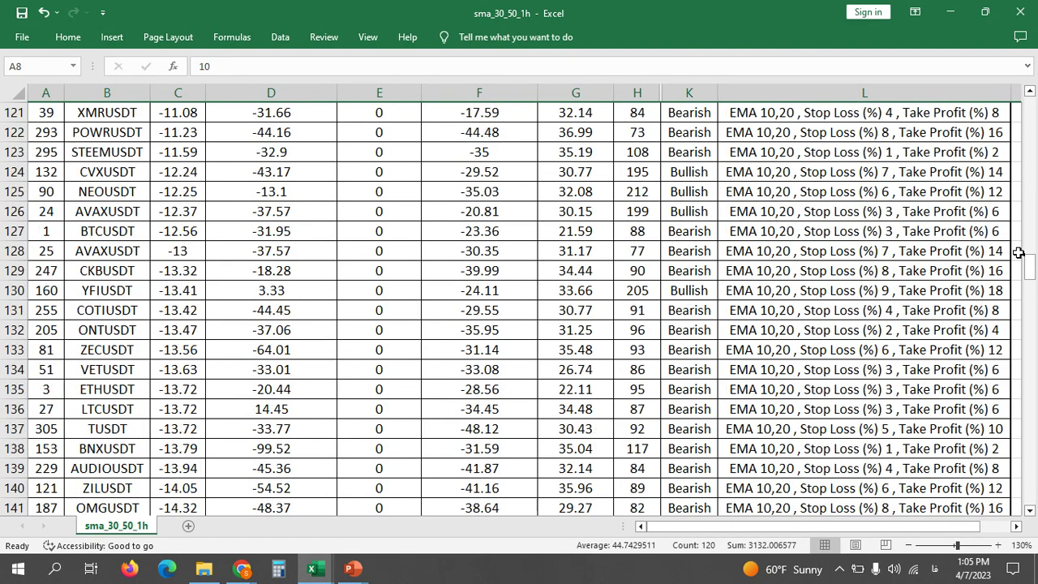
left_click_drag(1030, 273, 1024, 513)
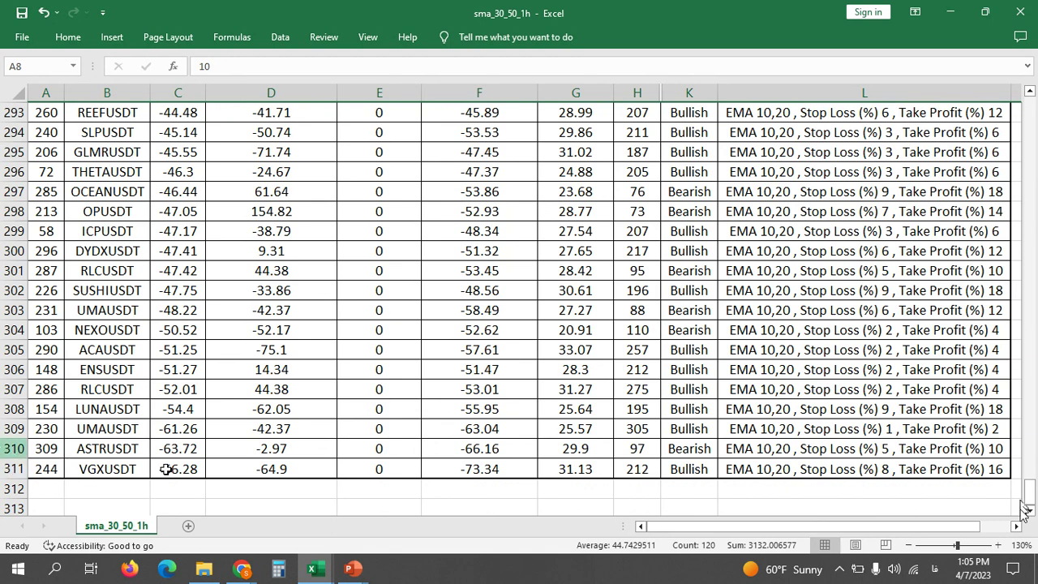
Highlight the ICPUSDT row and the OPUSDT row in turn near the end of the 1h table
left_click(18, 231)
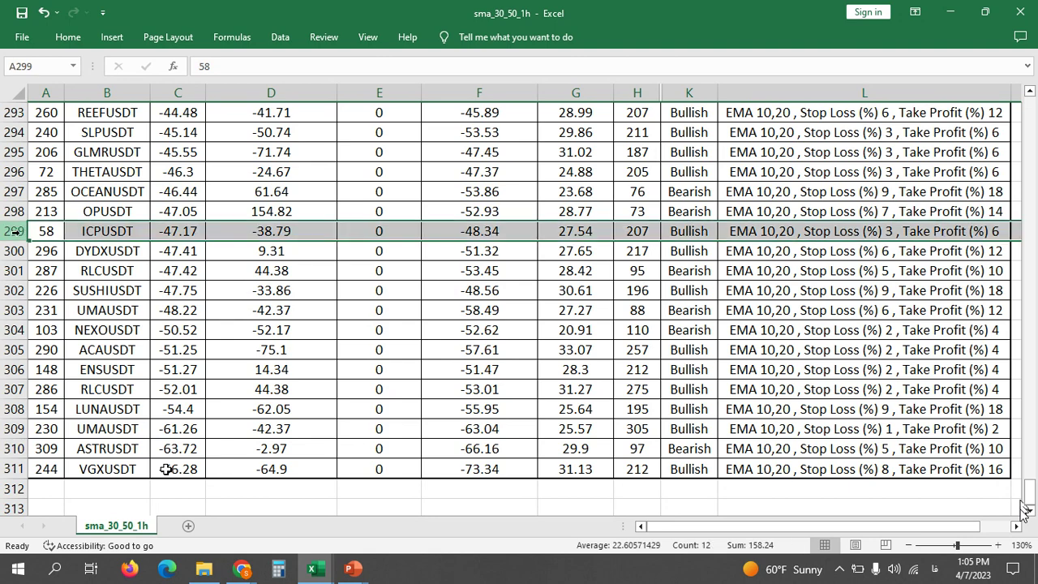
left_click(17, 210)
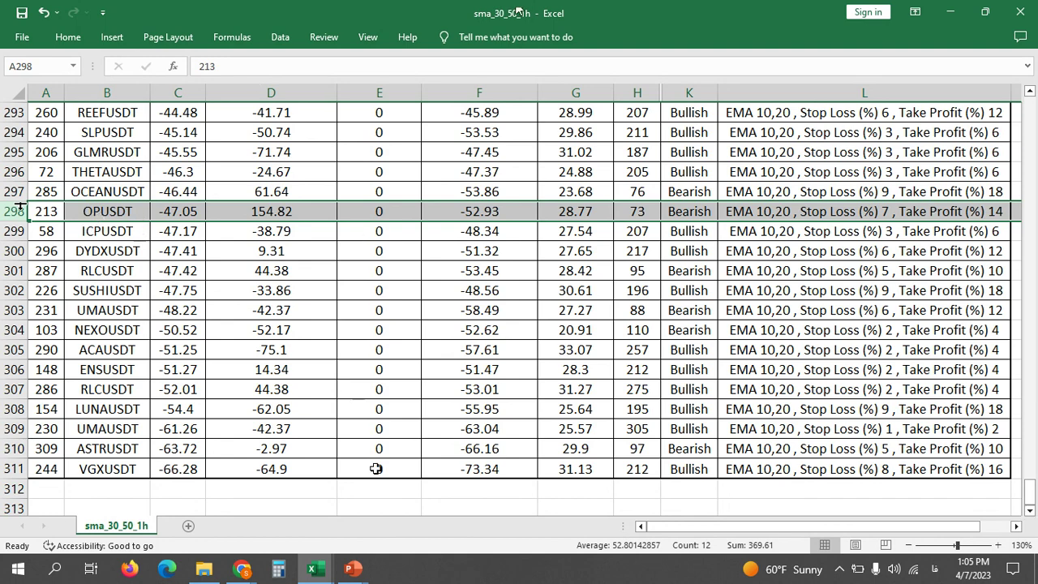
mouse_move(242, 571)
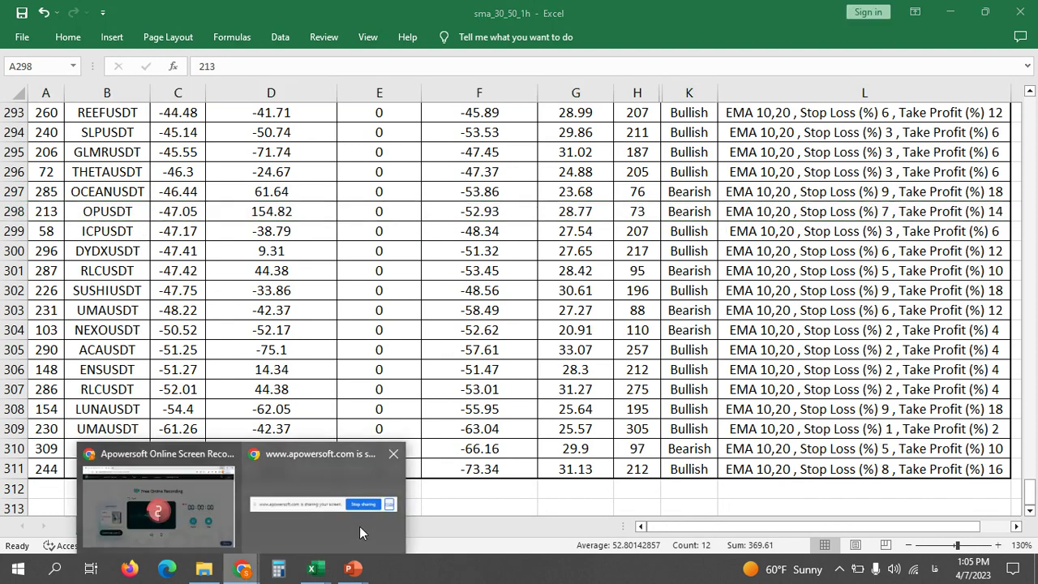